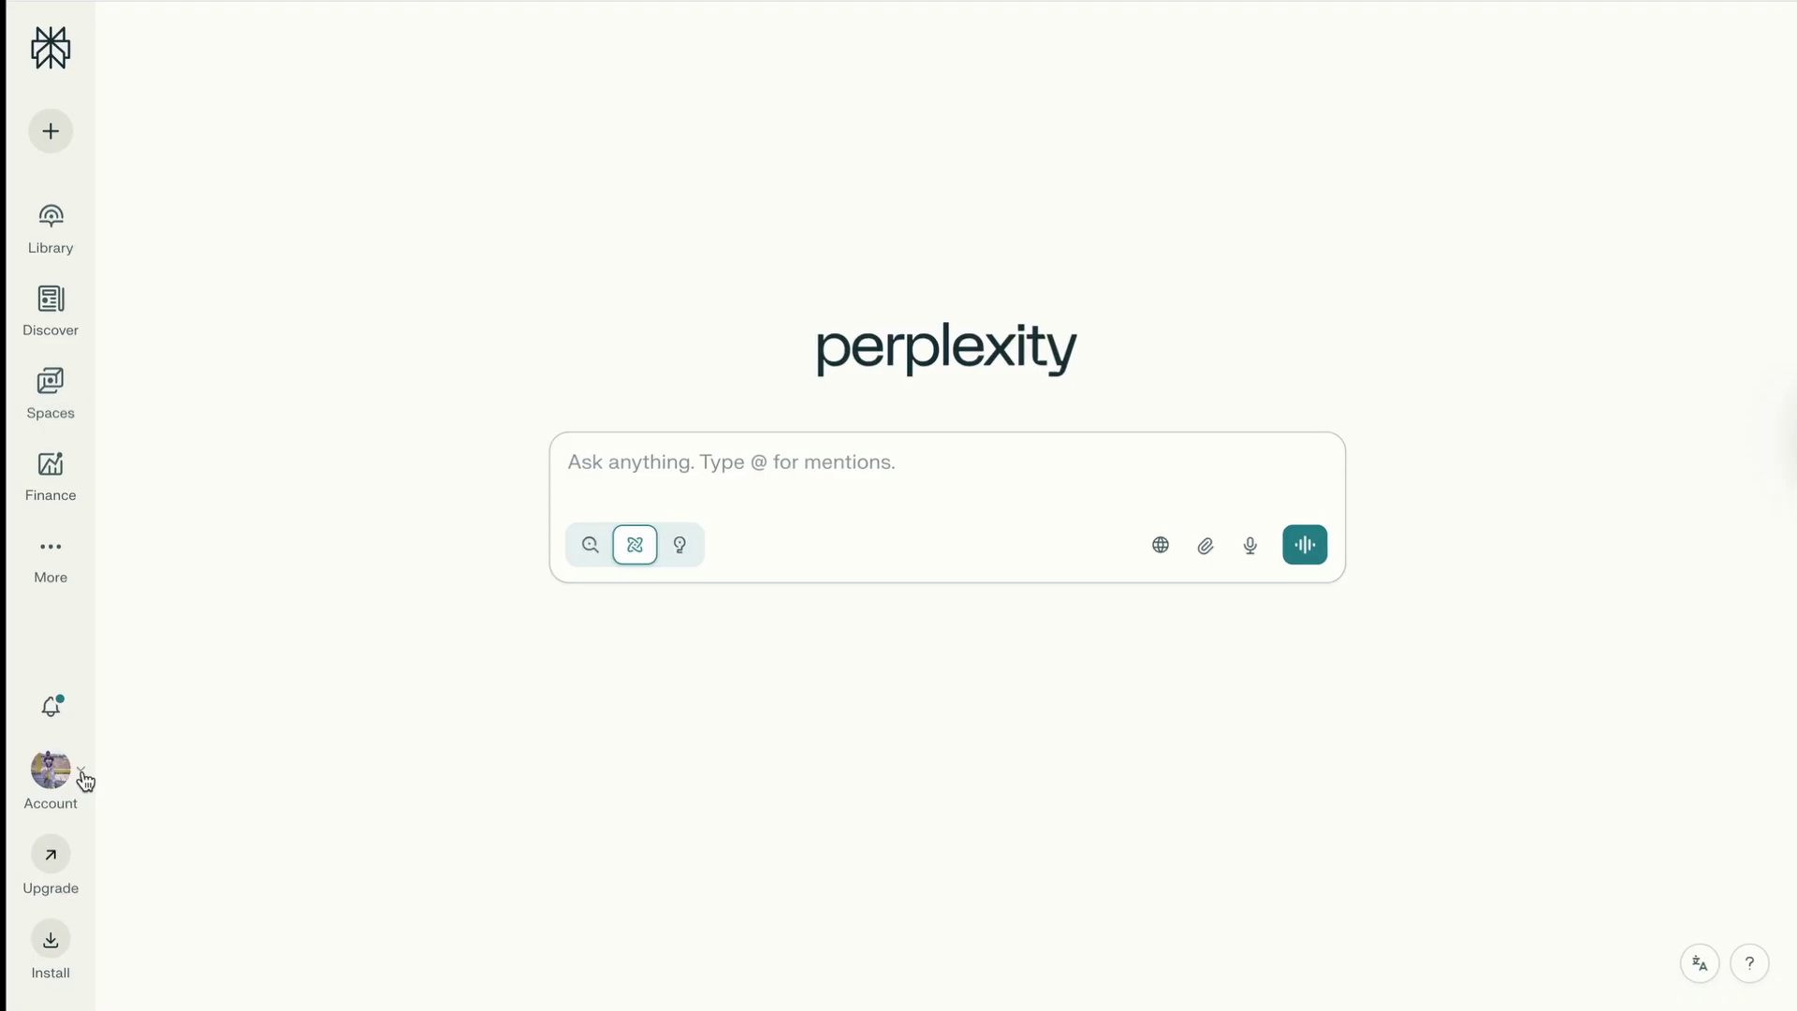
- Start linking WhatsApp to Perplexity from the Connectors page in account settings
left_click(51, 772)
left_click(125, 525)
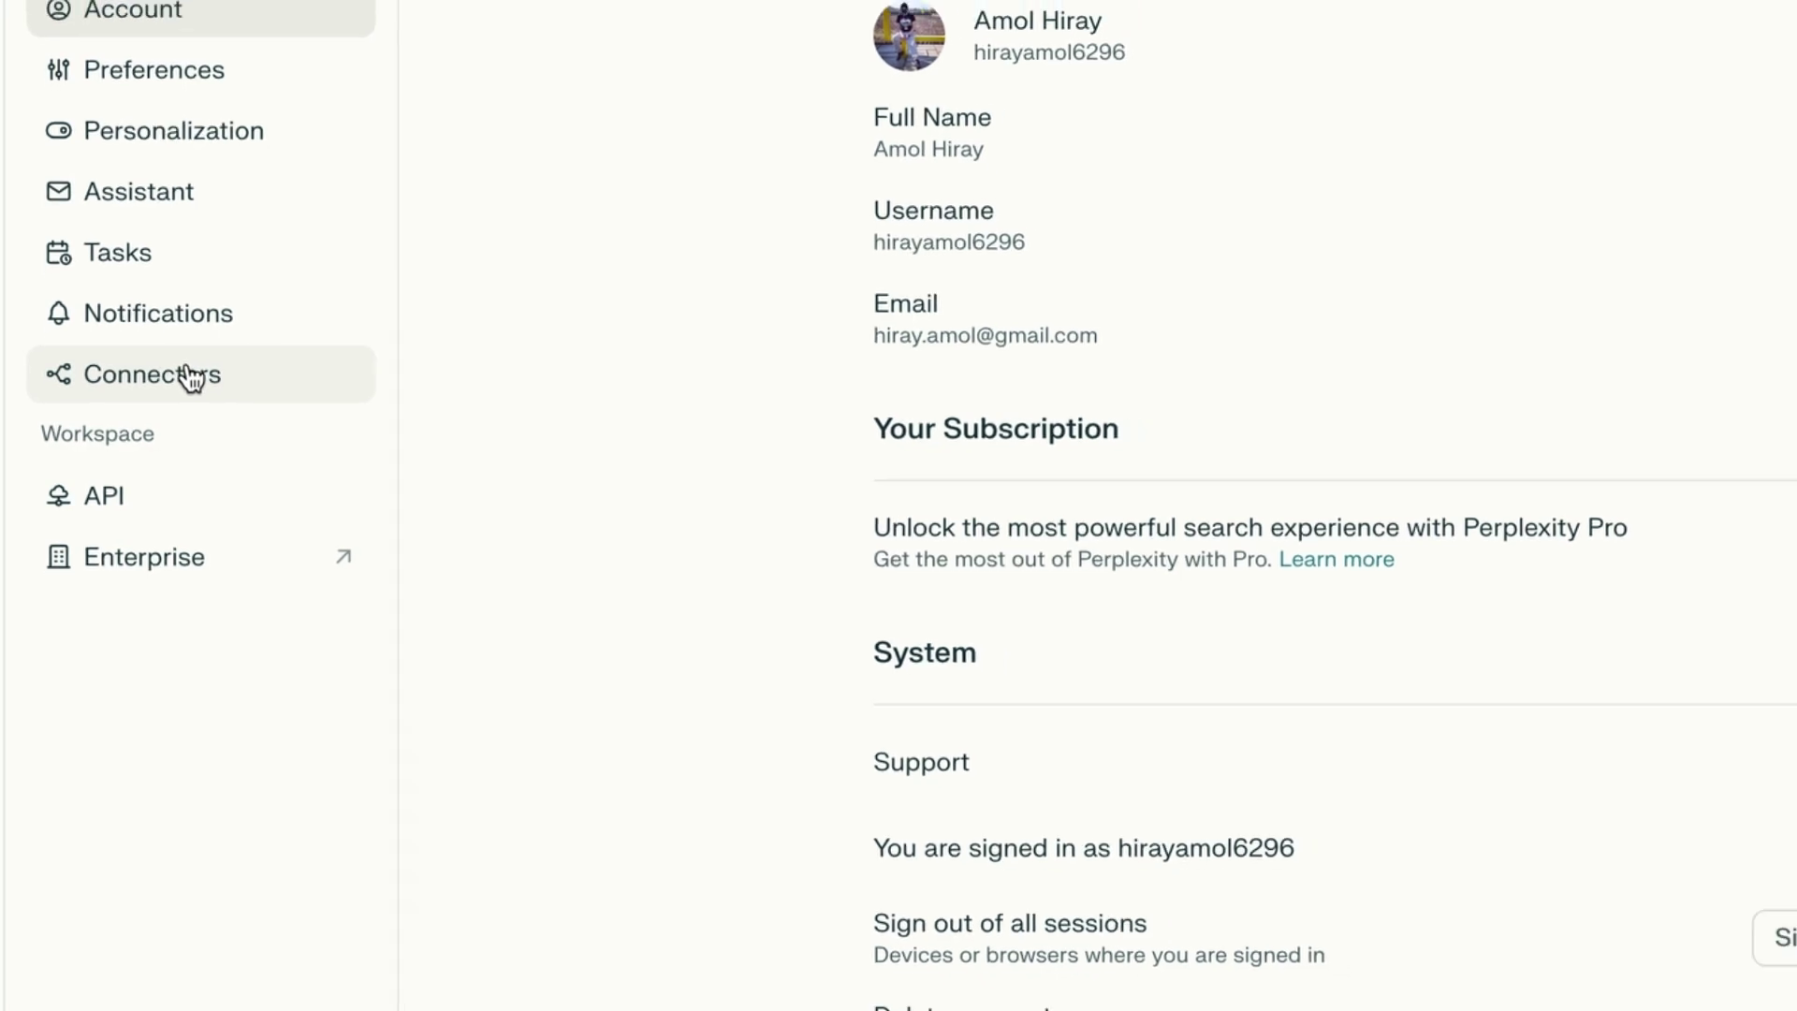
left_click(208, 370)
left_click(1376, 541)
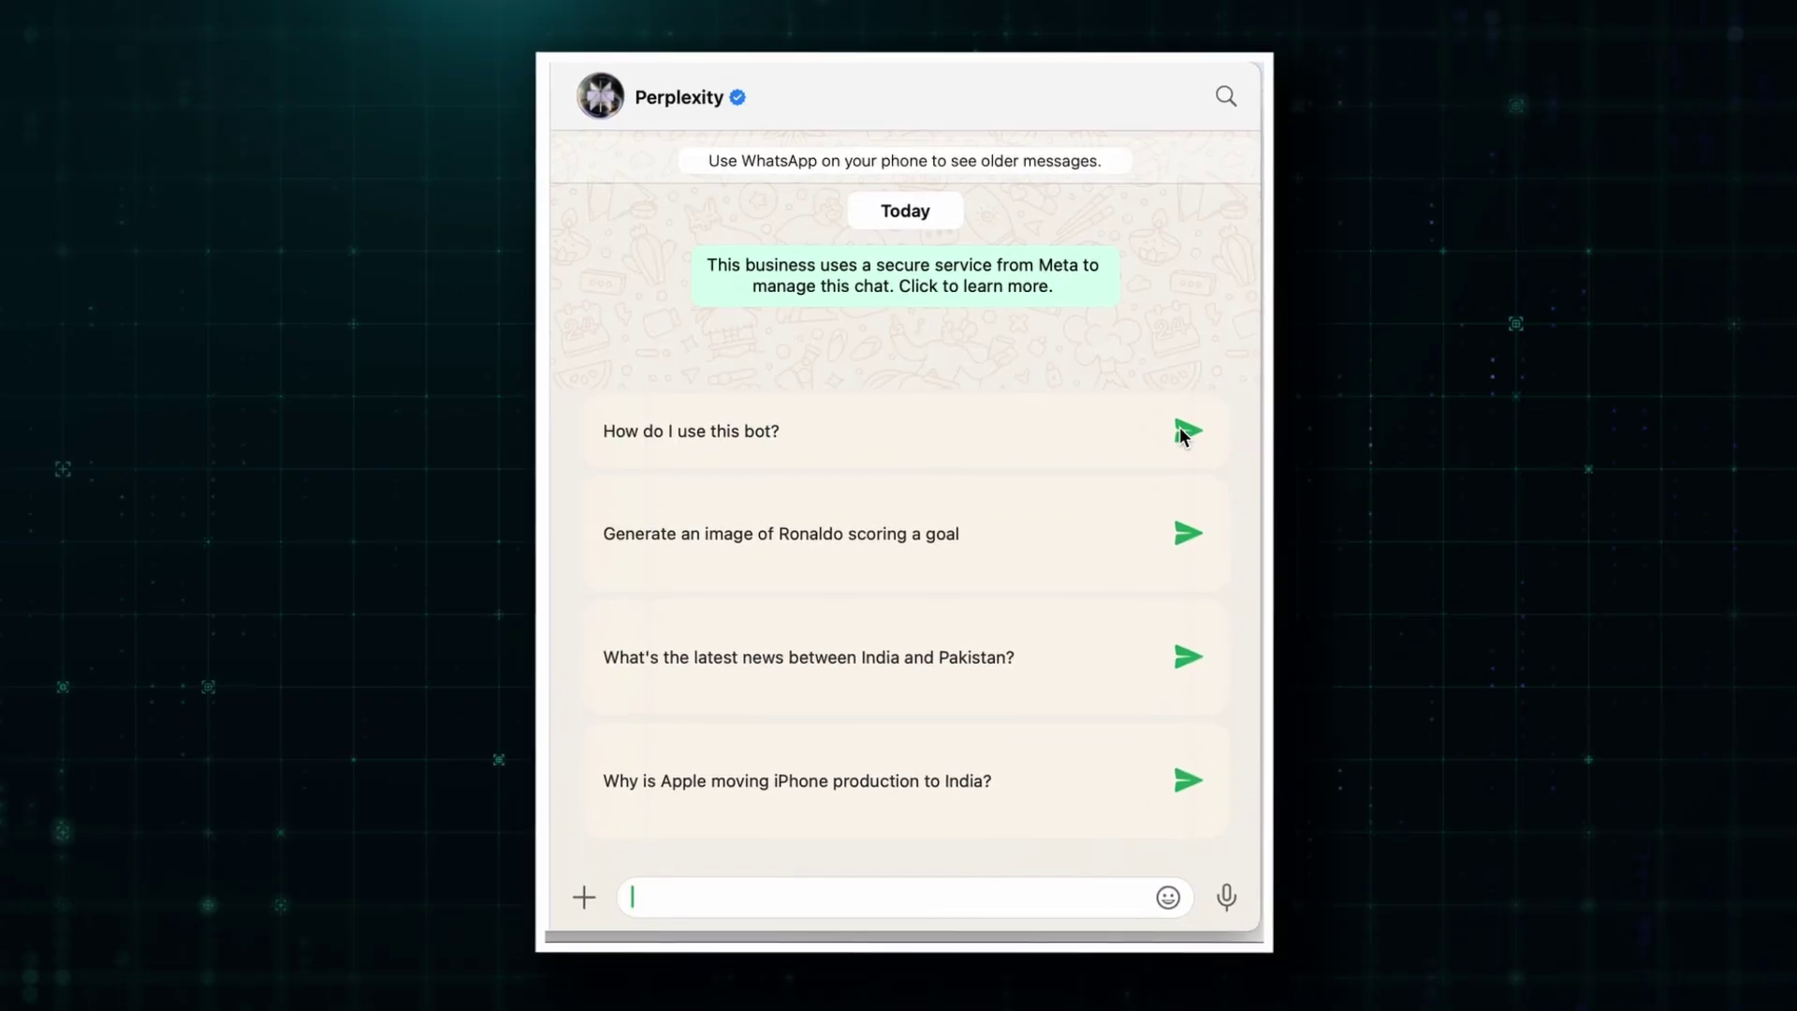
- Send a suggested how-to question, then attach 40265_2023_Article_1875.pdf to a new query
left_click(1185, 432)
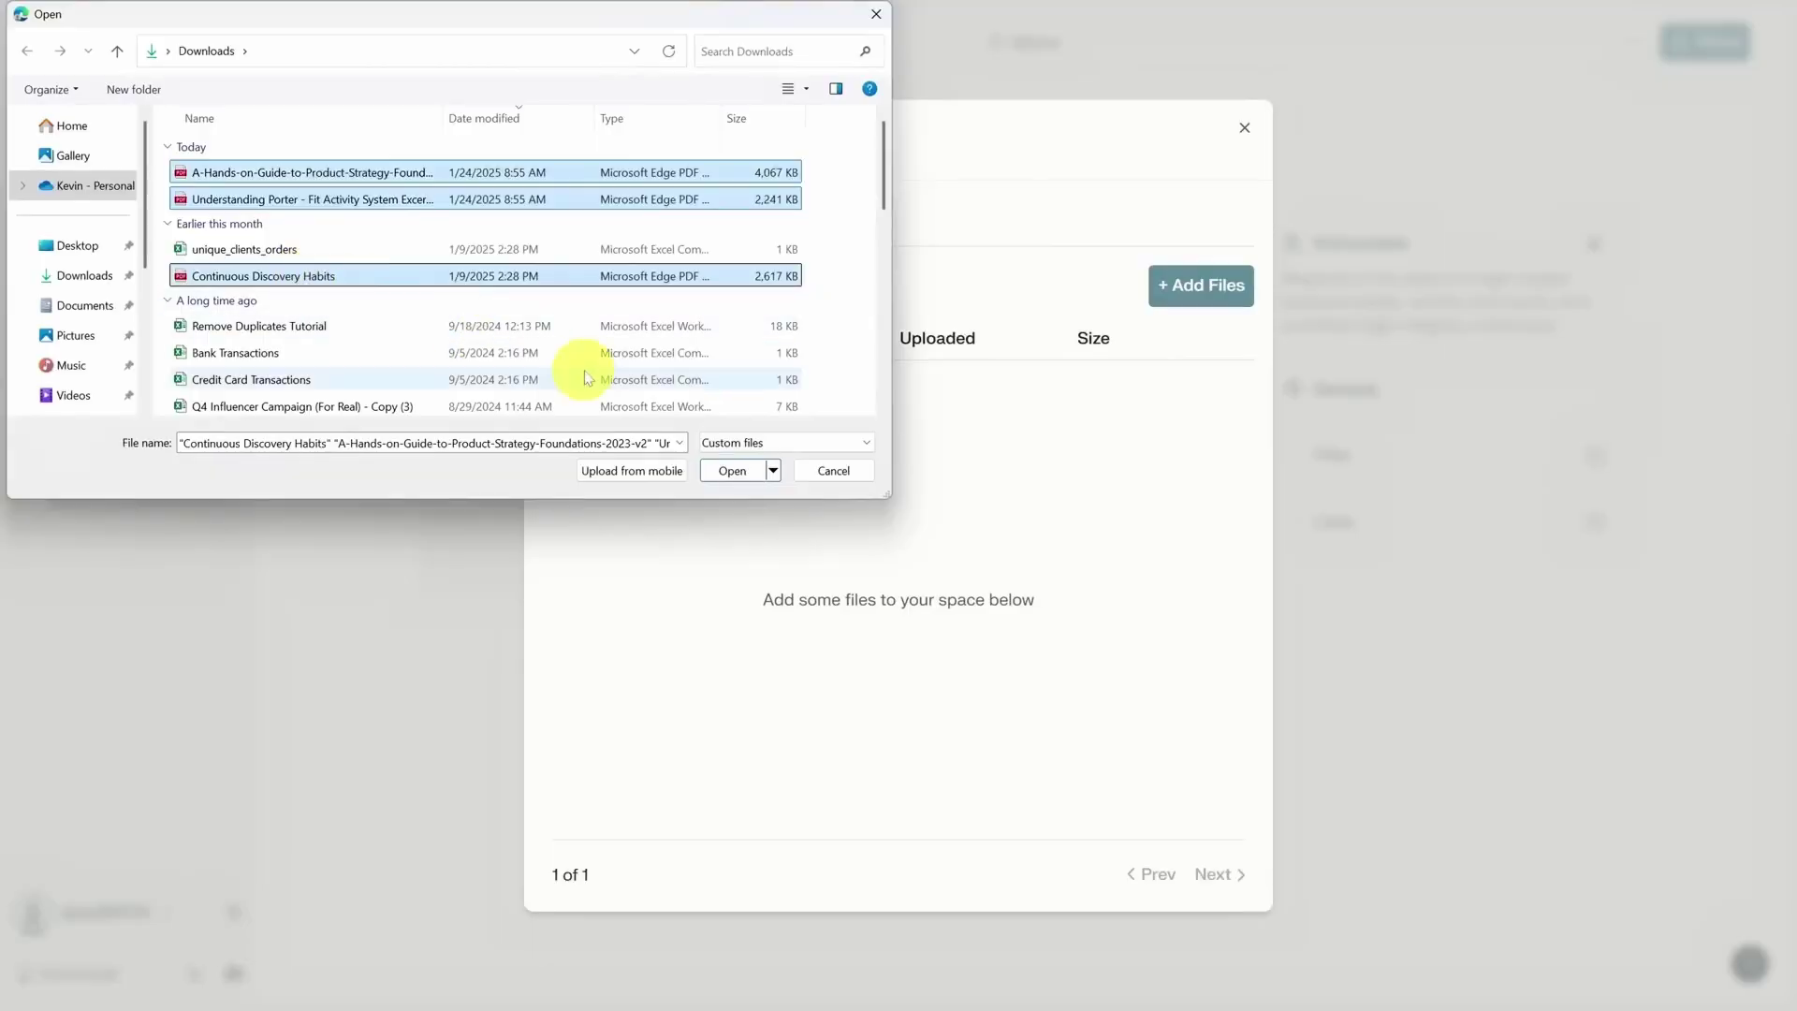
left_click(735, 486)
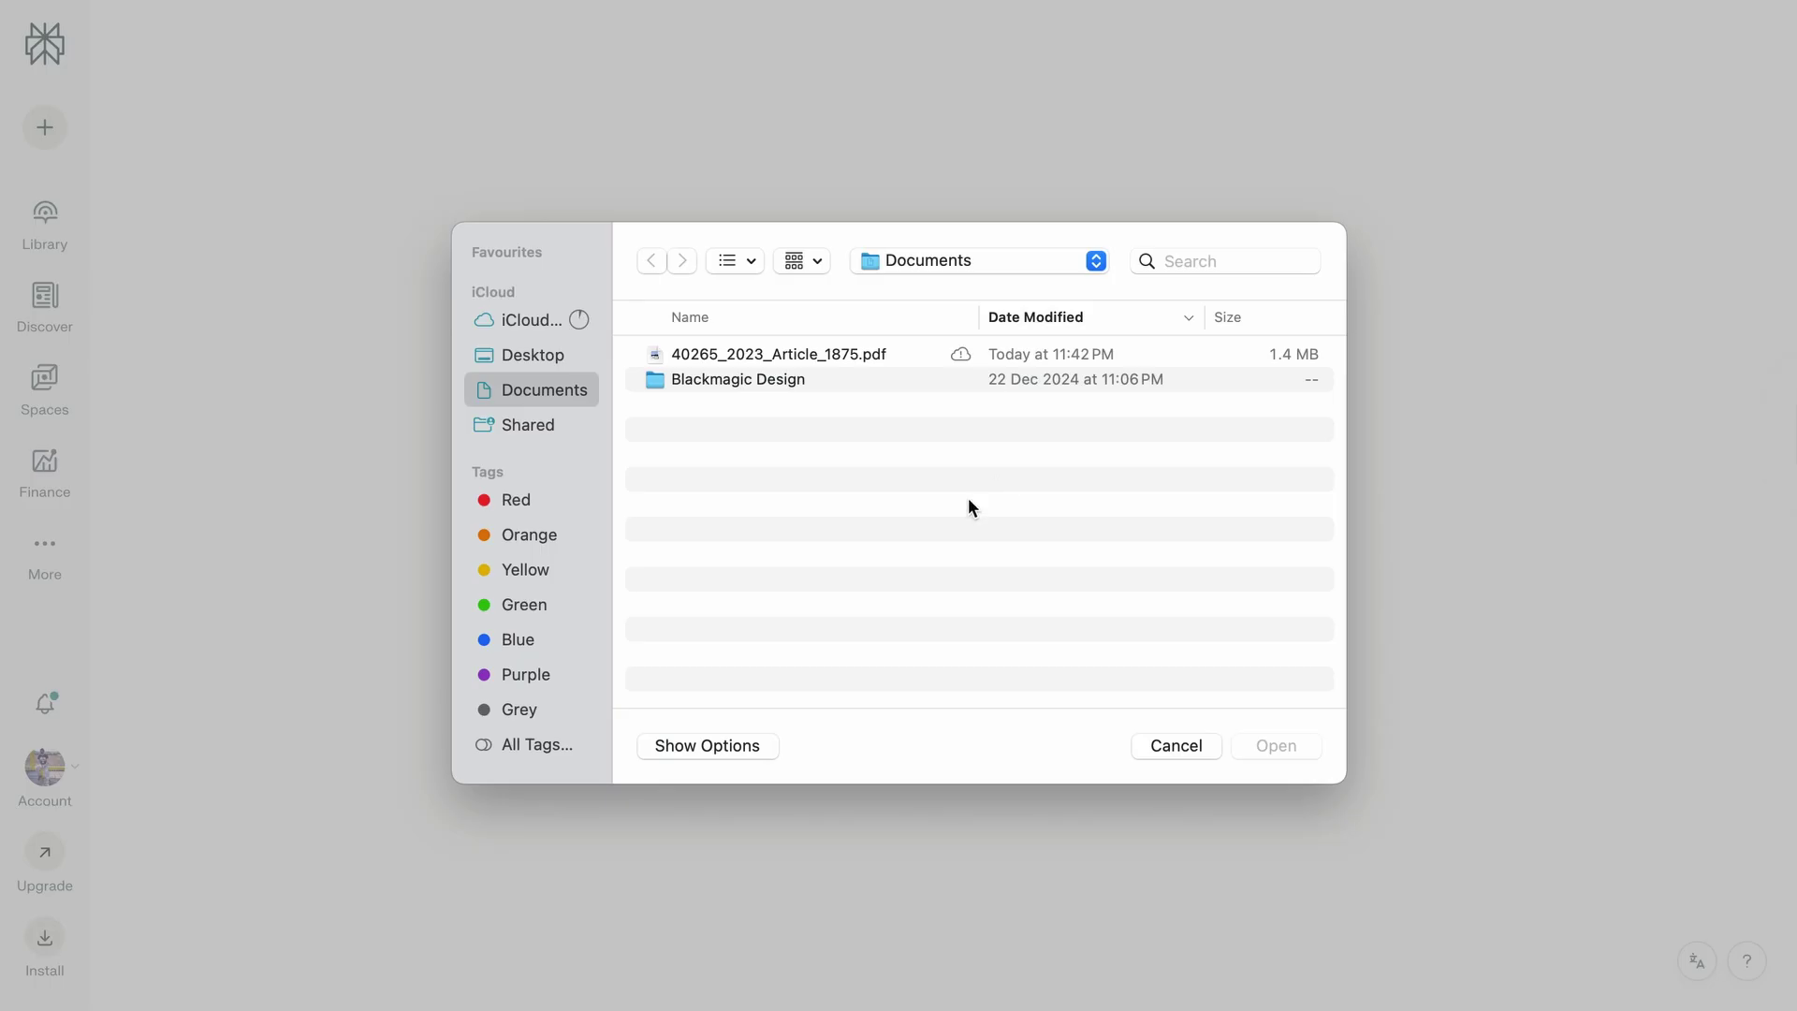
left_click(761, 355)
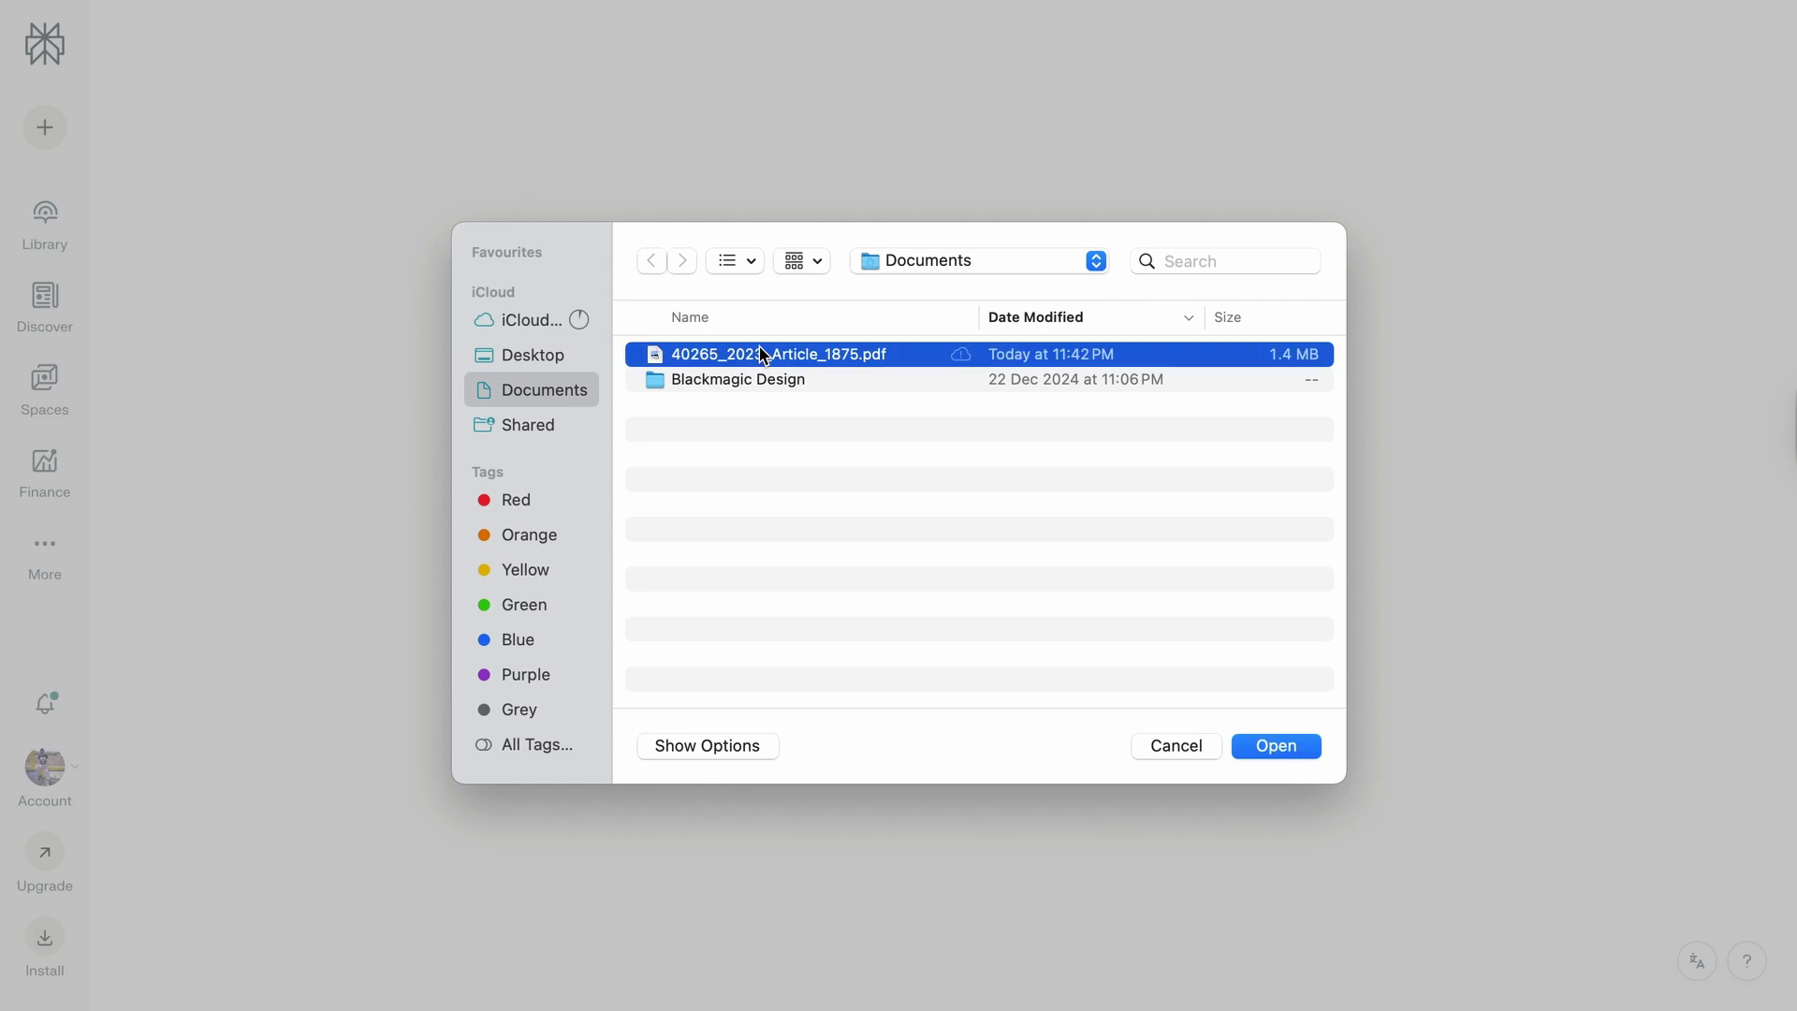
left_click(1287, 753)
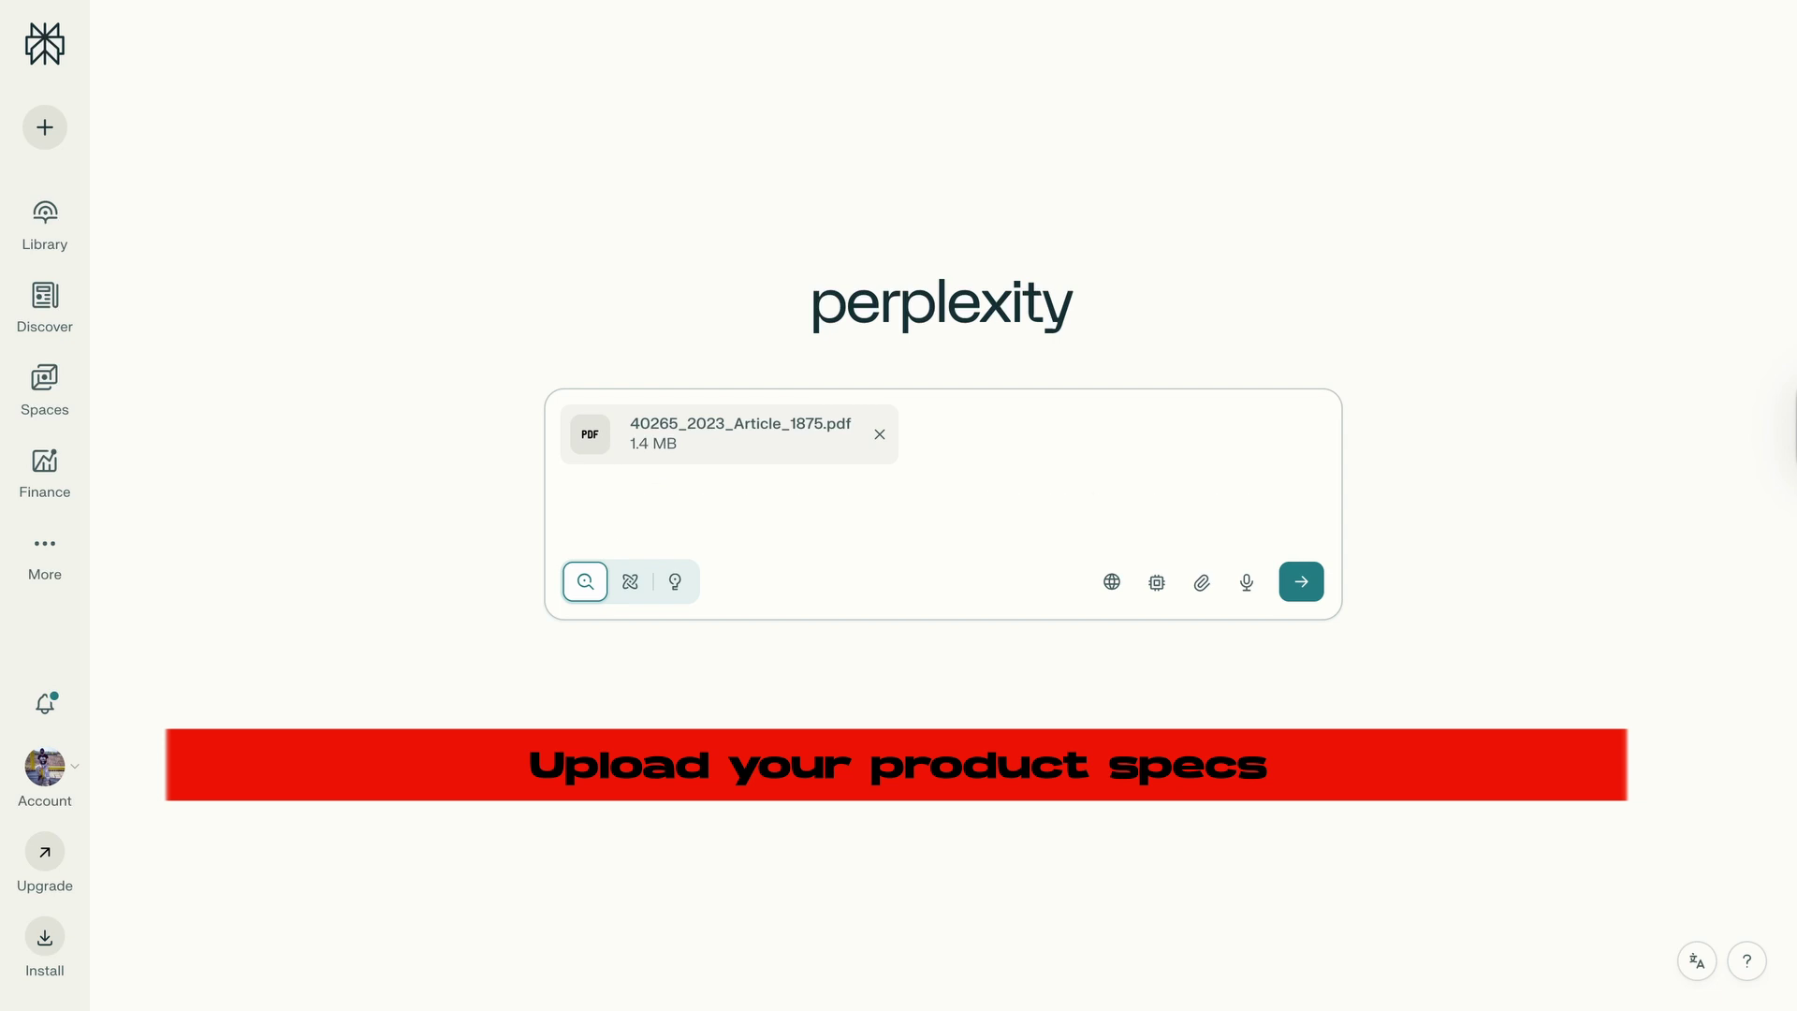
- Paste a spec comparison question and a market trends question about the attached PDF
type("Compare these specifications with the top 3 competitors mentioned on TechCrunch in the past 3 months")
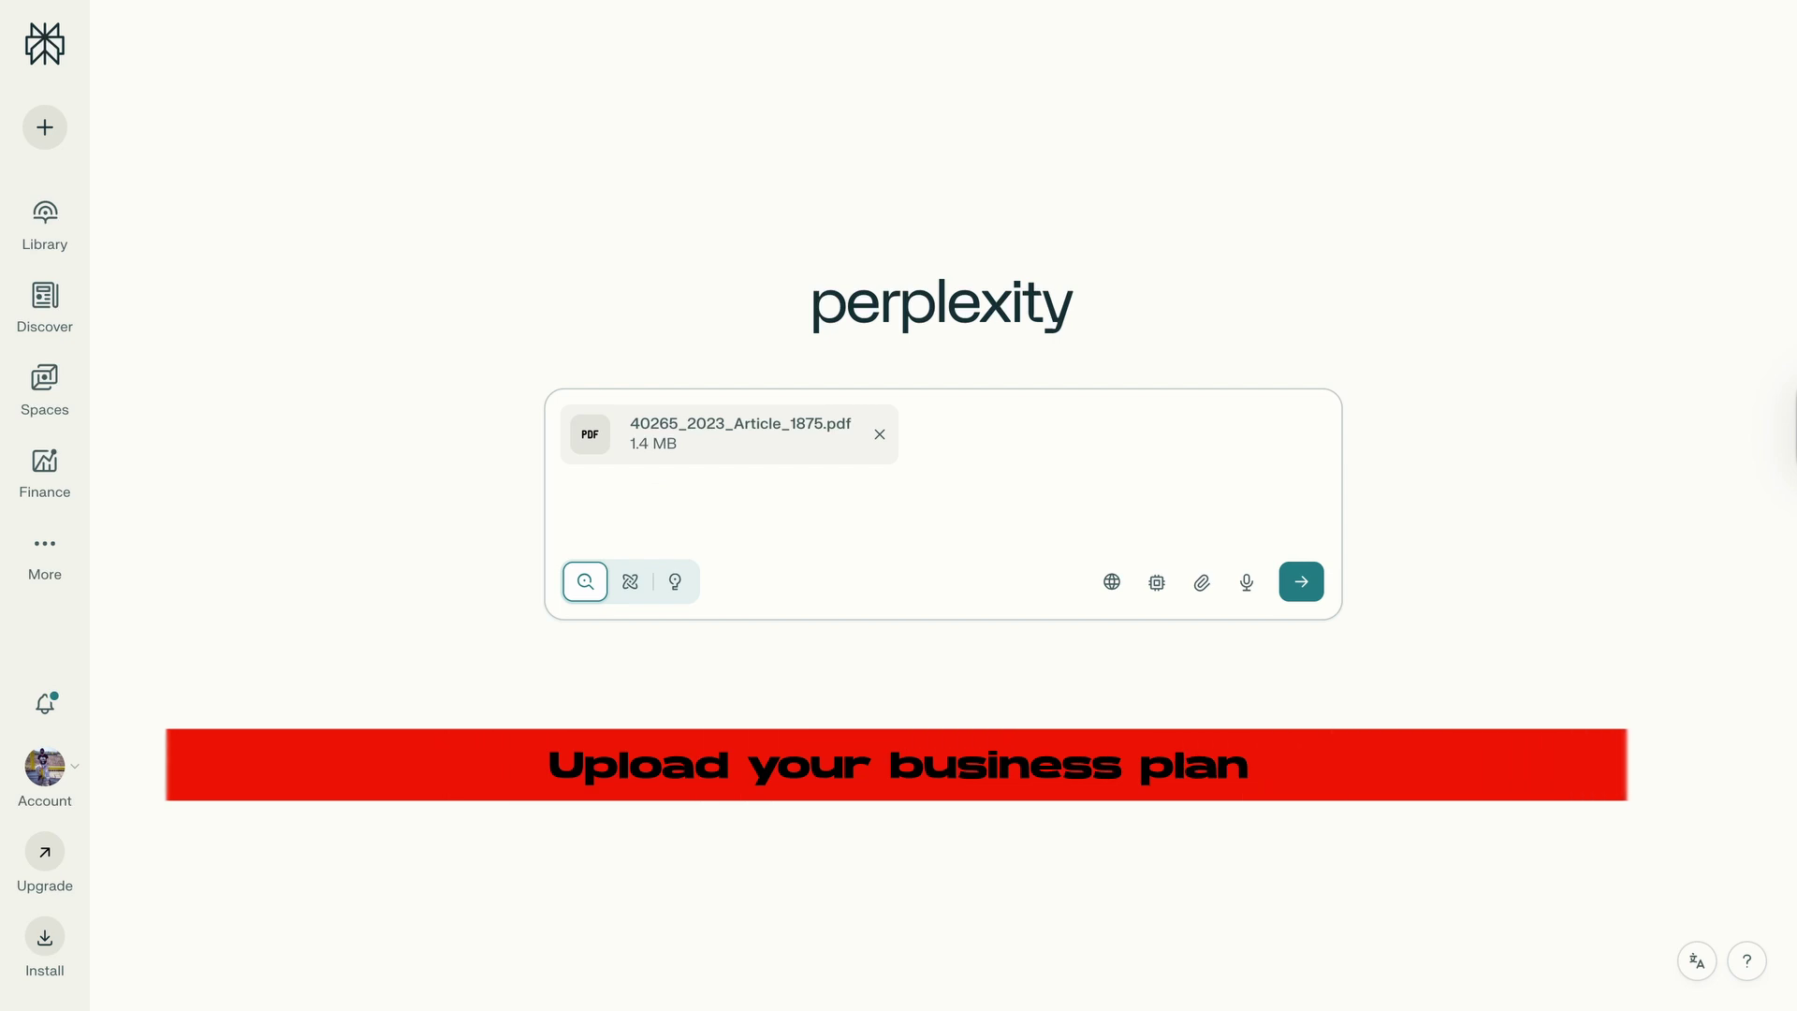
type("What are the current market trends that couldimpact this business model?")
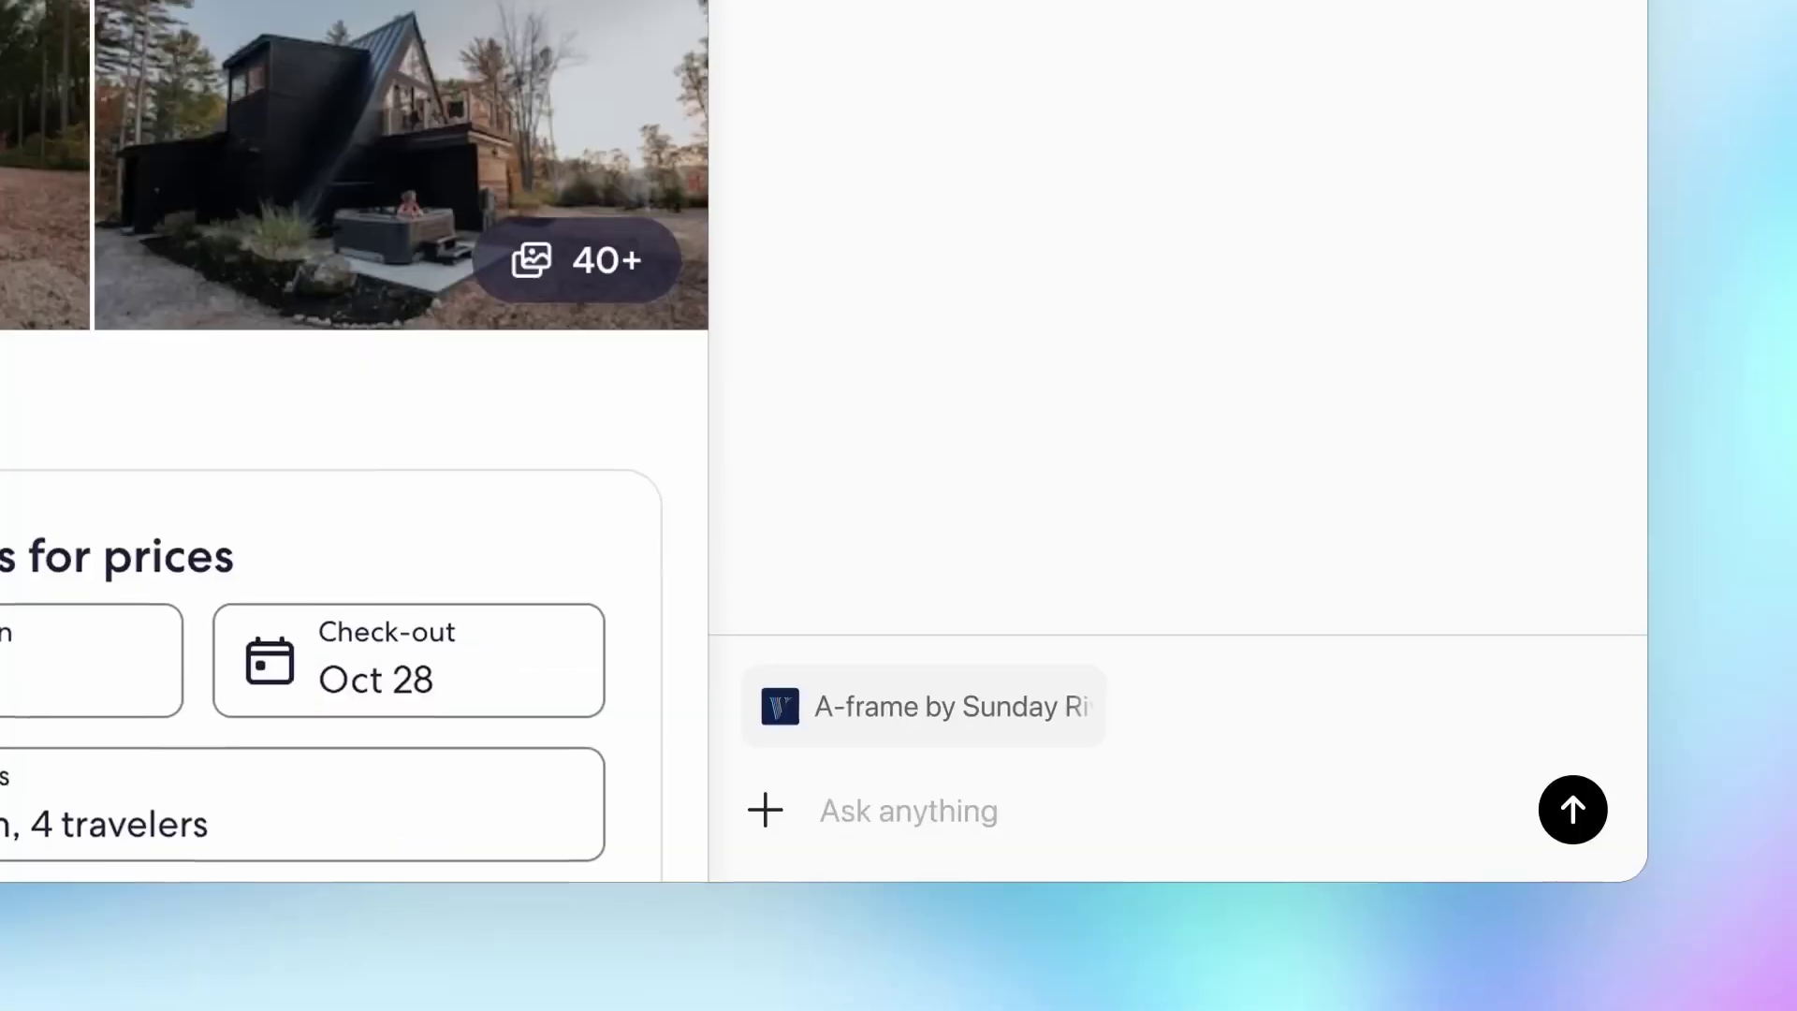
- Upload three PDFs to the Business Mentor space and submit an 'Are there…' question
type("Are ther")
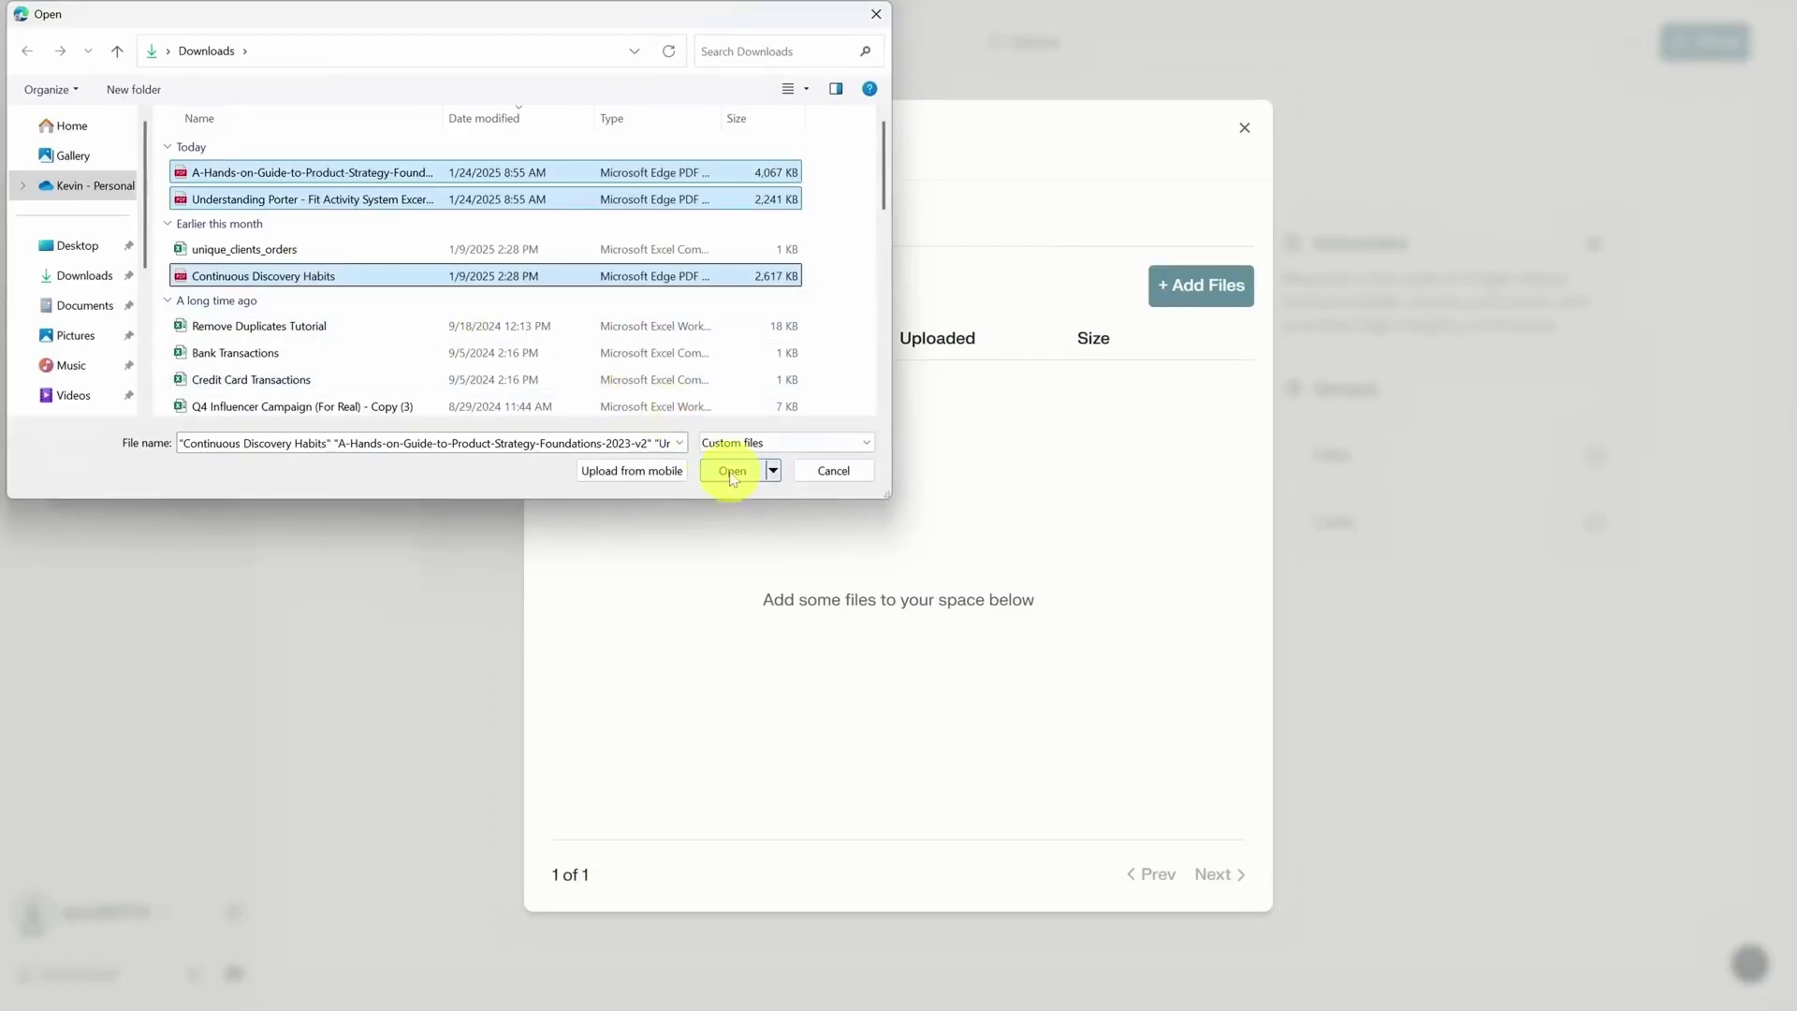
left_click(733, 474)
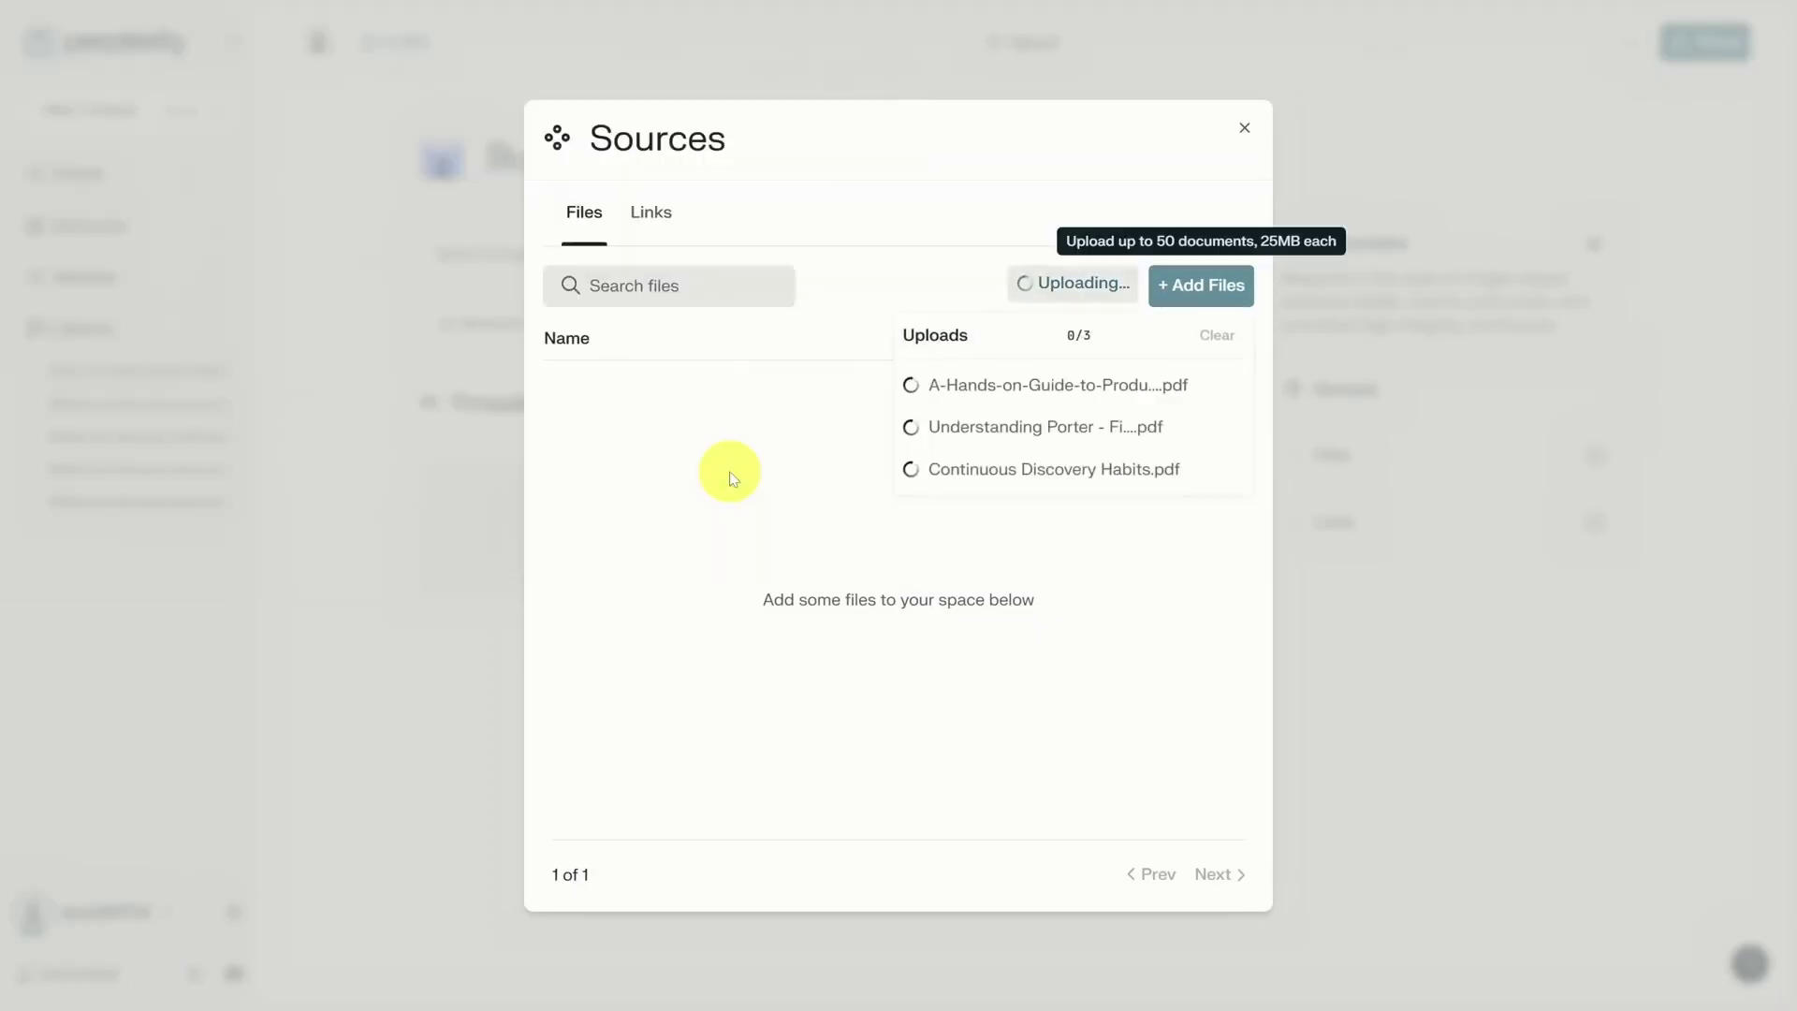
left_click(1177, 354)
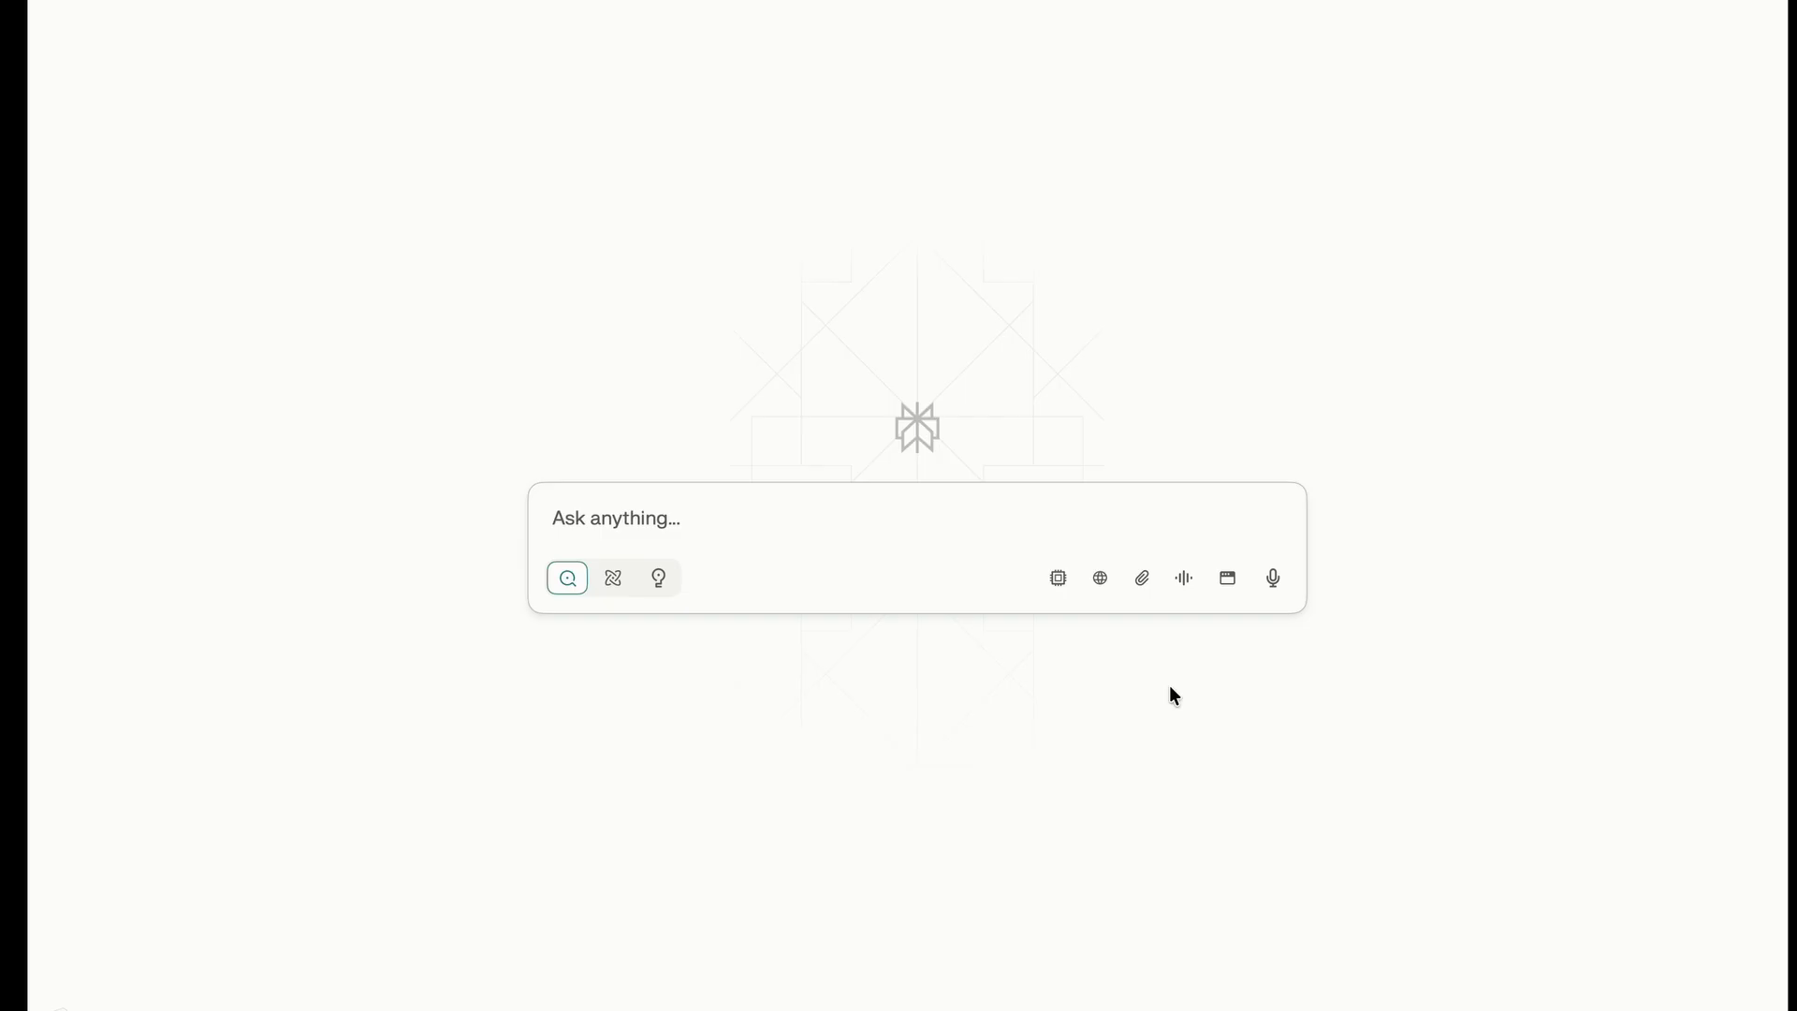
- In the search sources, toggle Academic on and back off and turn Finance off
left_click(1099, 581)
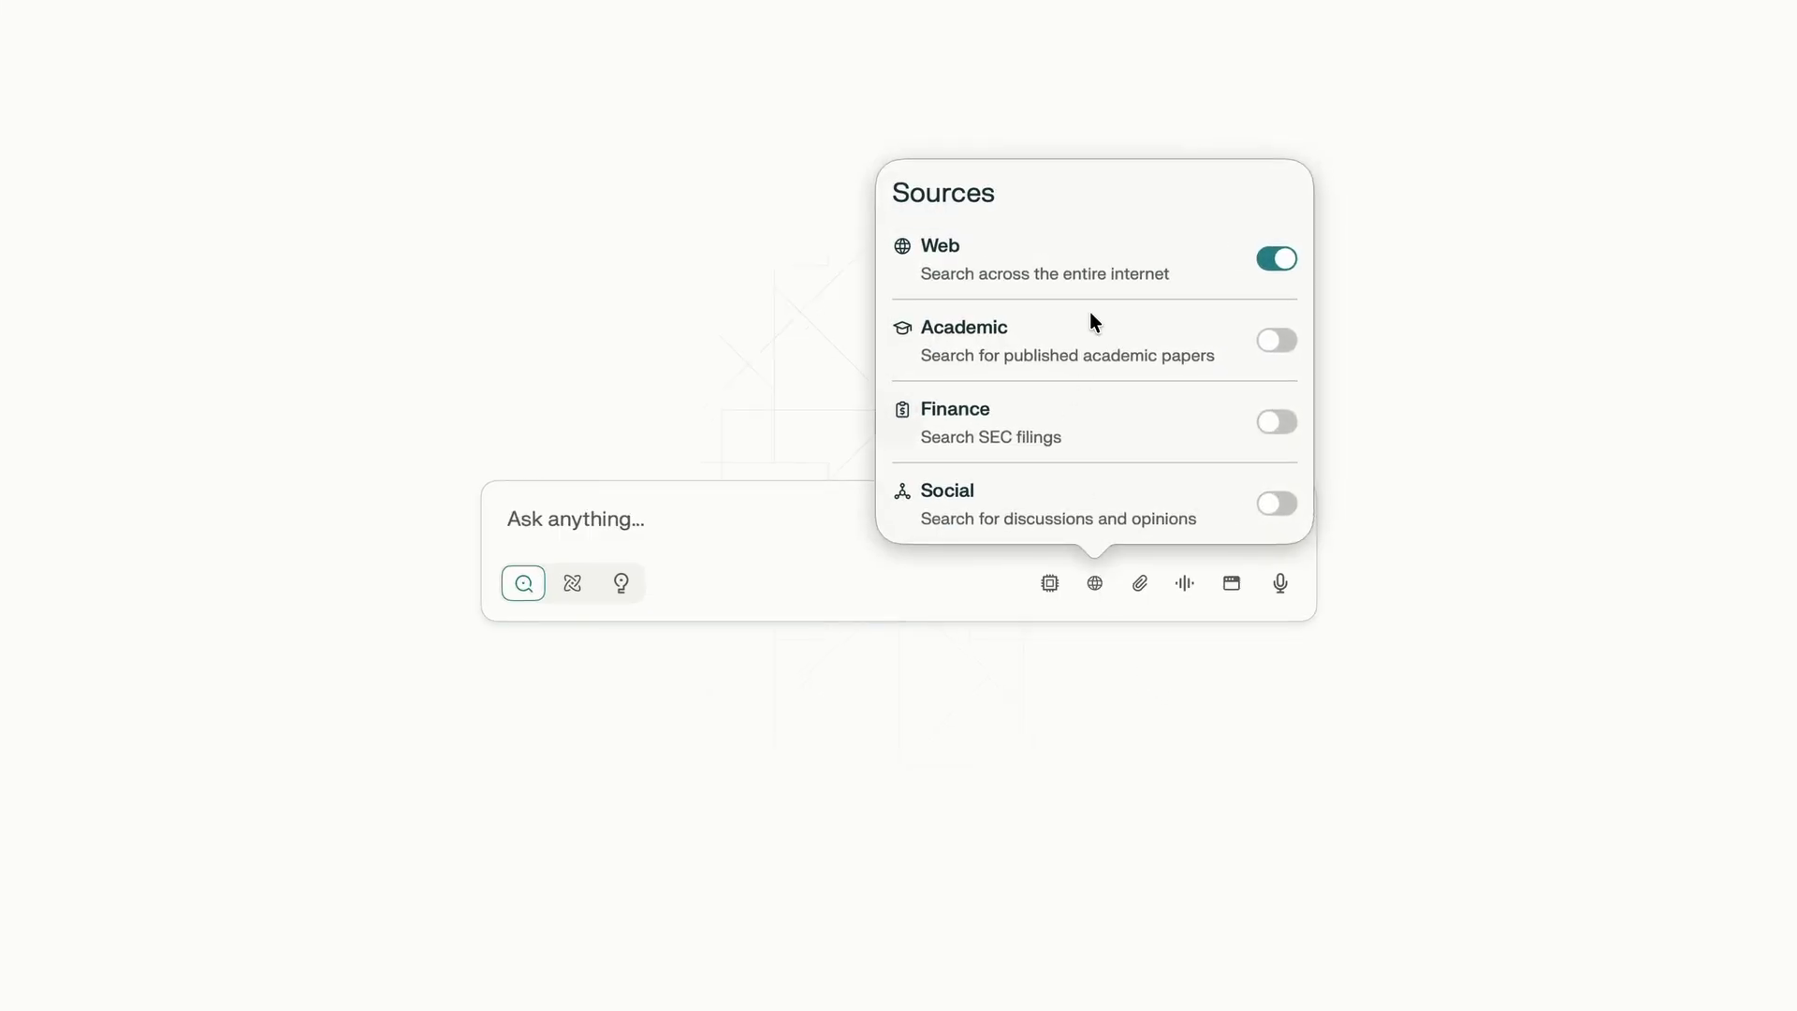
left_click(1273, 343)
left_click(1269, 340)
left_click(1269, 423)
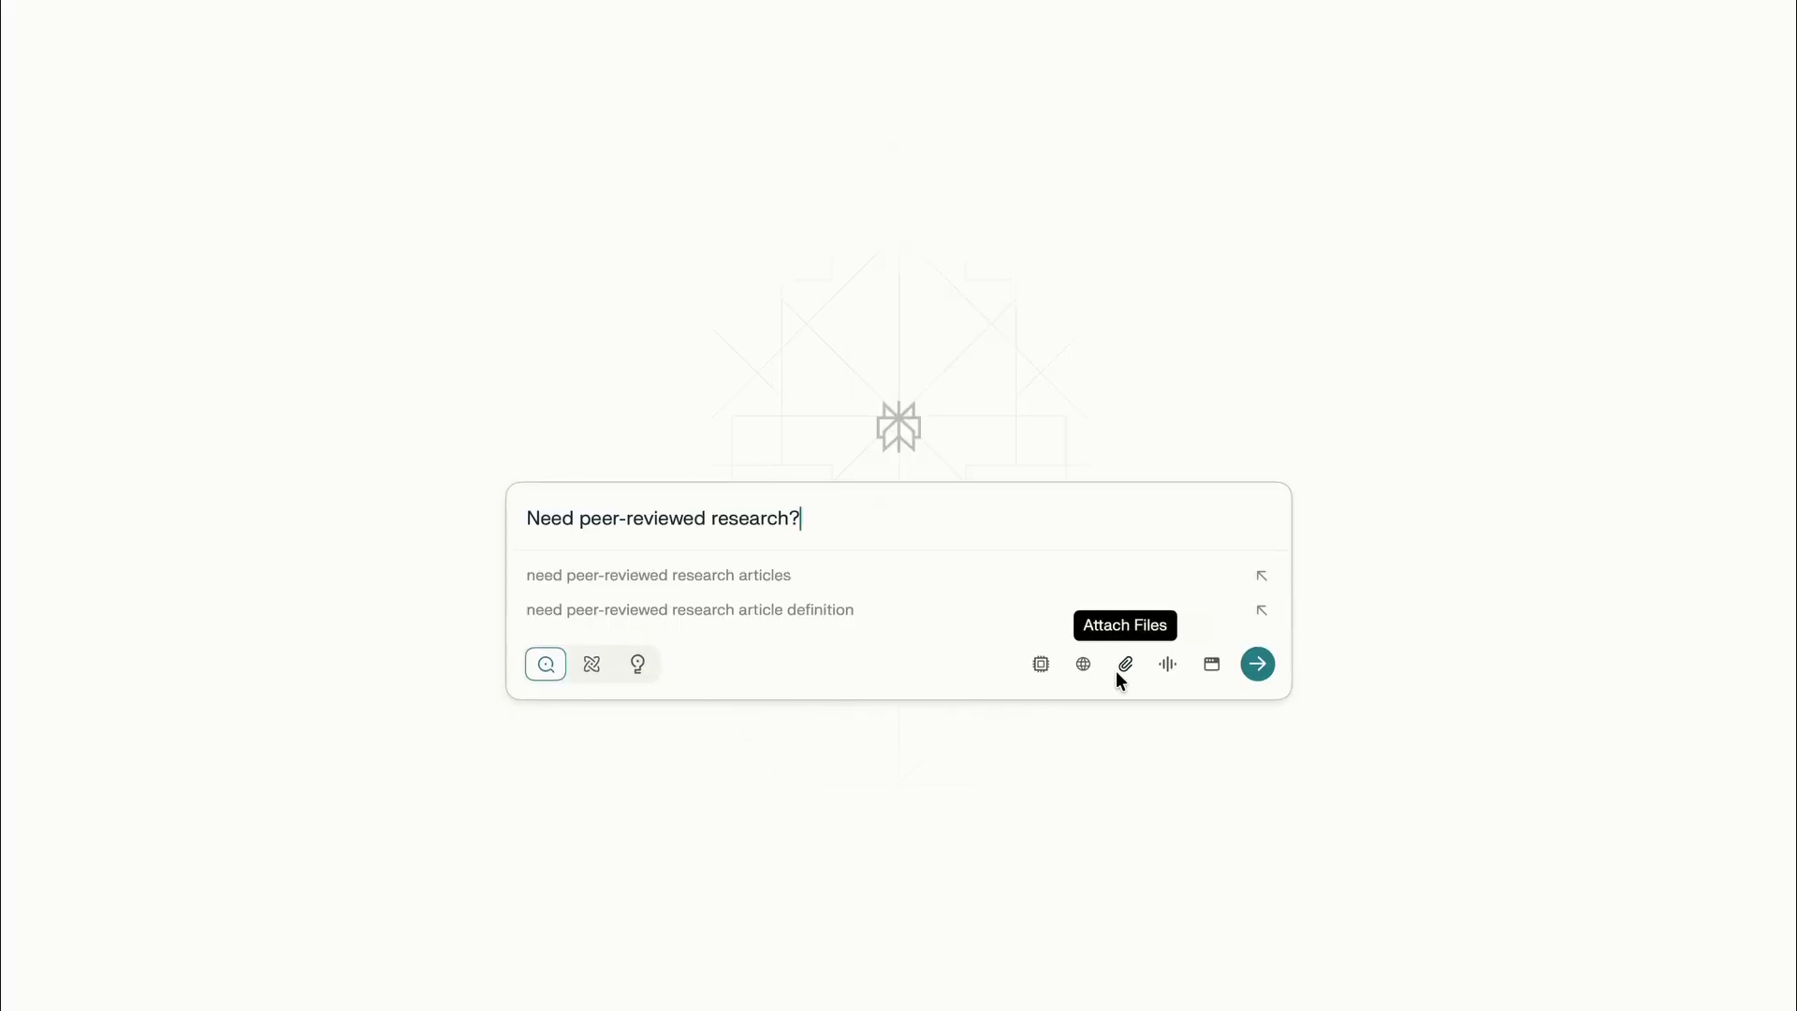
- Set sources for the research and 'Looking for real opinions?' questions, enabling Social discussions
left_click(1083, 664)
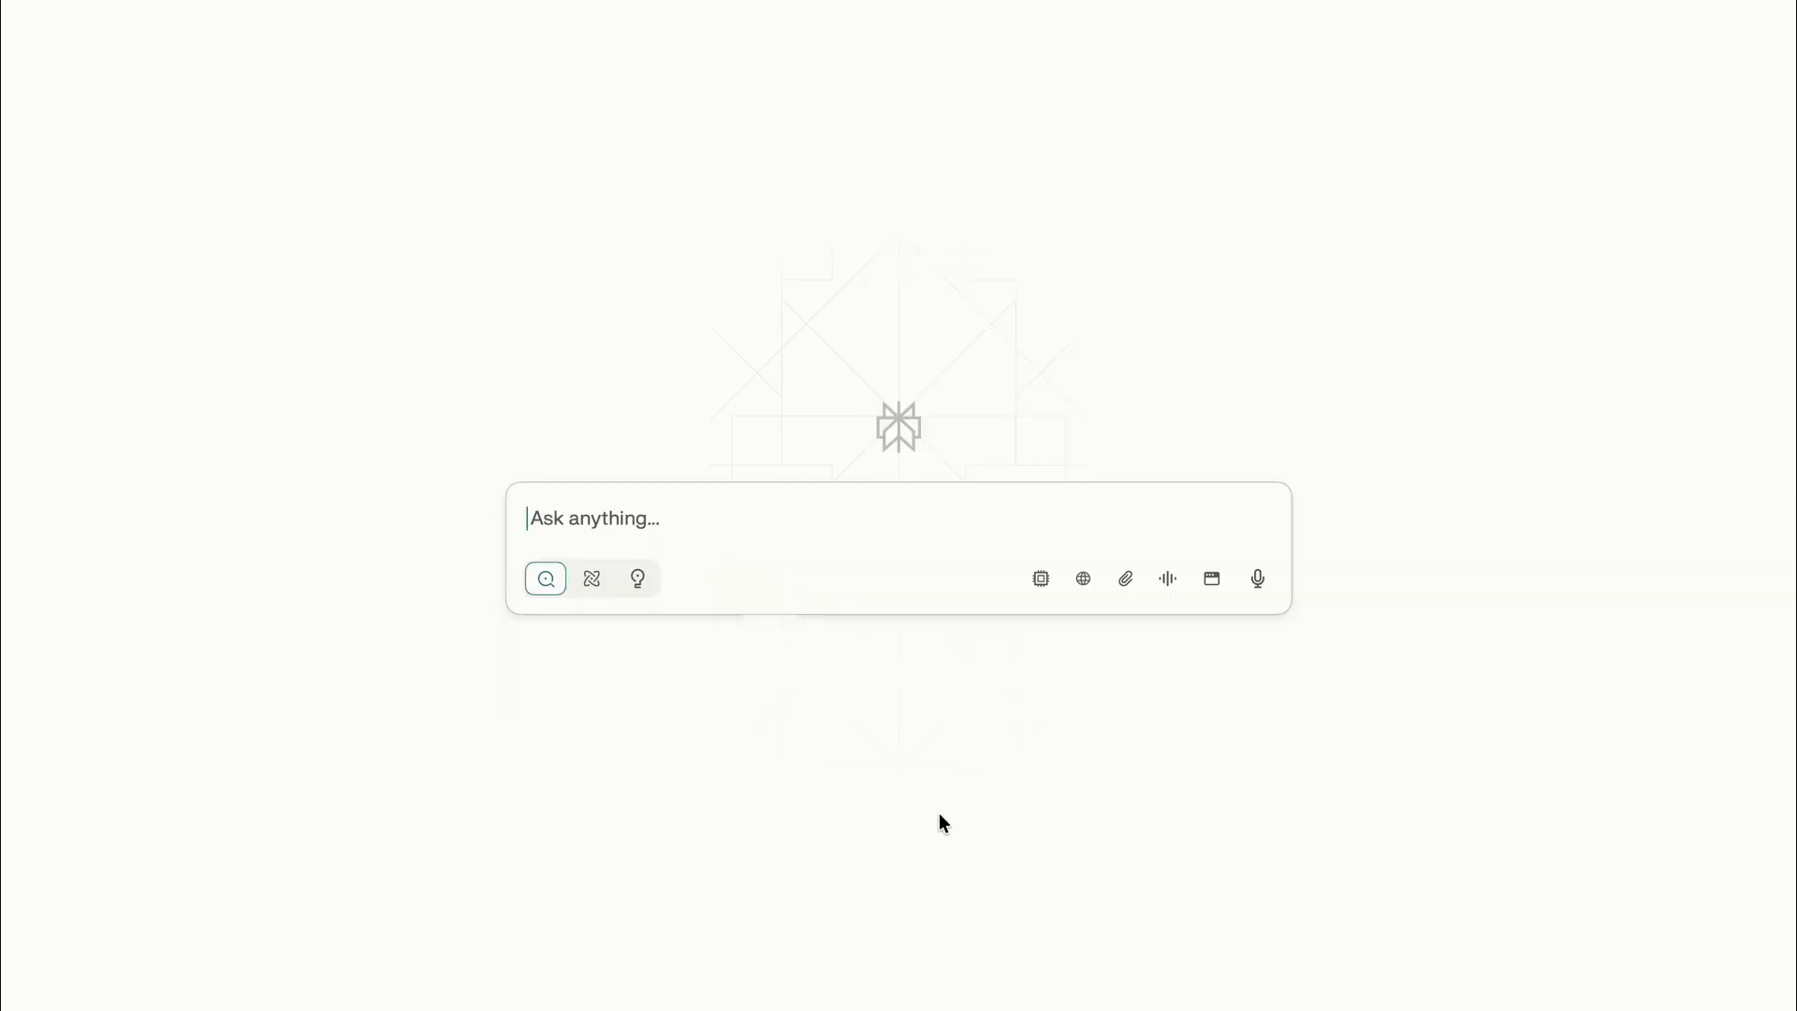
type("Looking for real opinions?")
left_click(1084, 698)
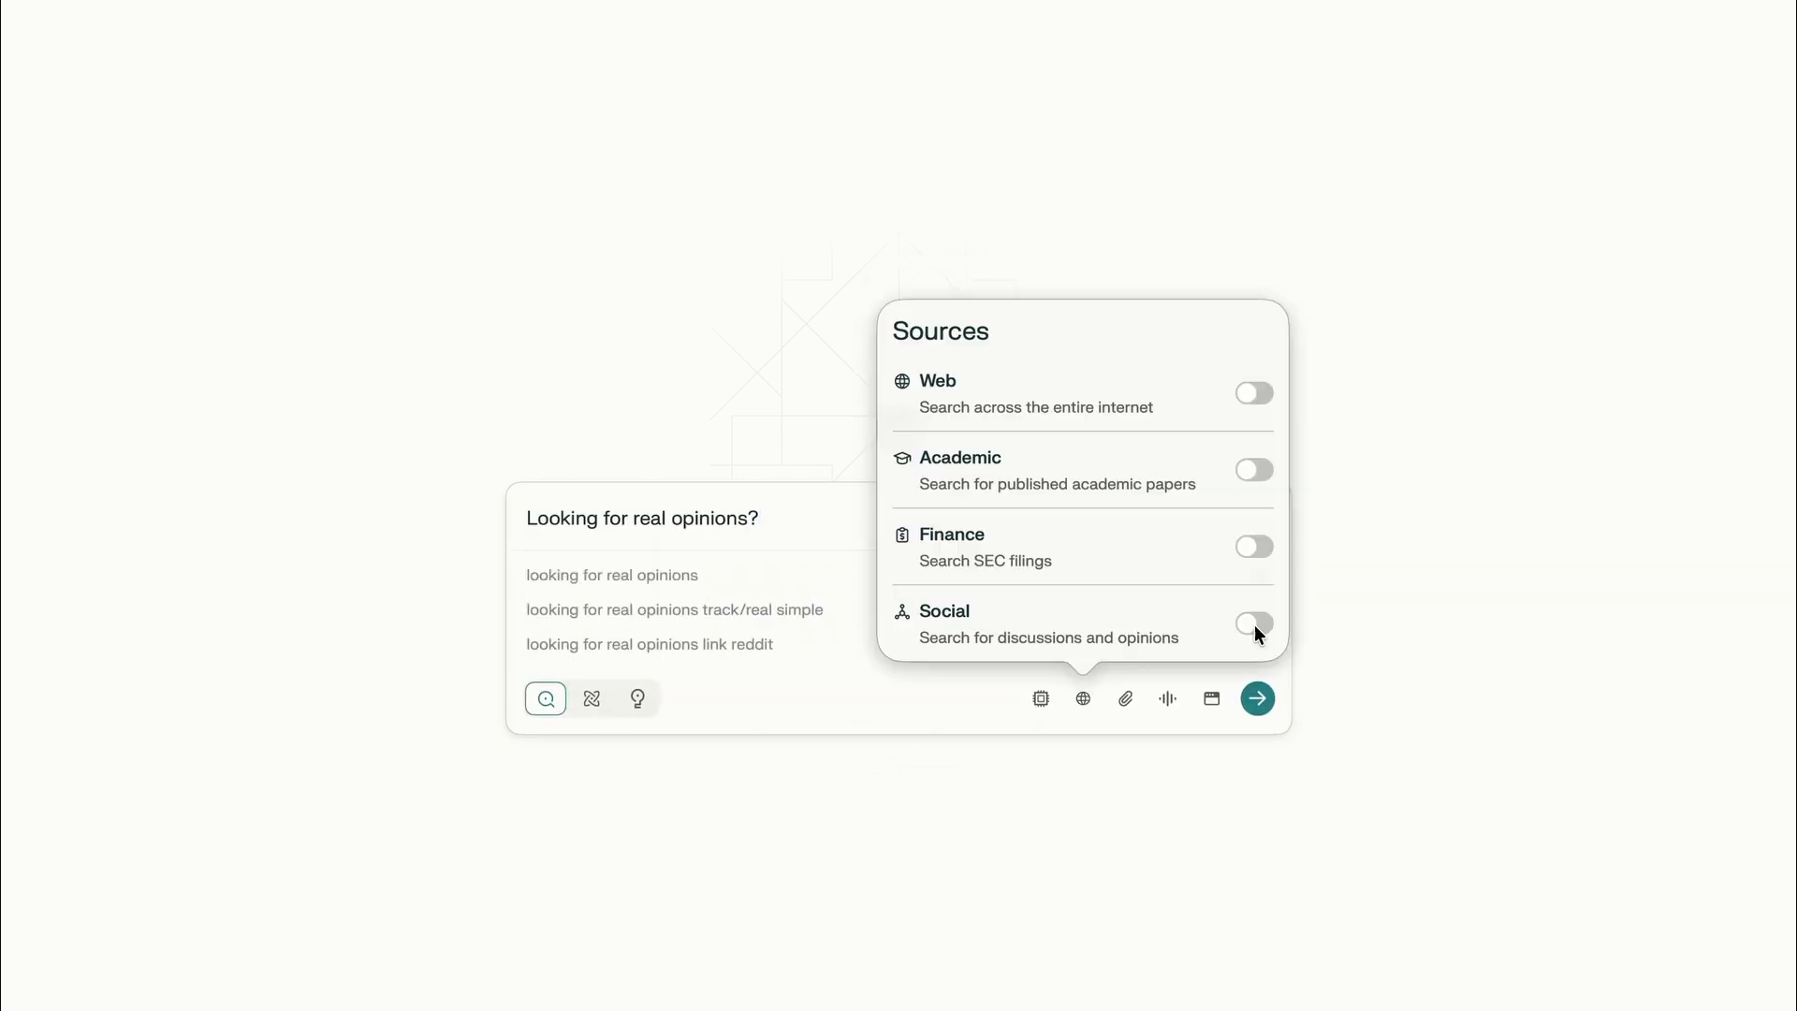
left_click(1255, 624)
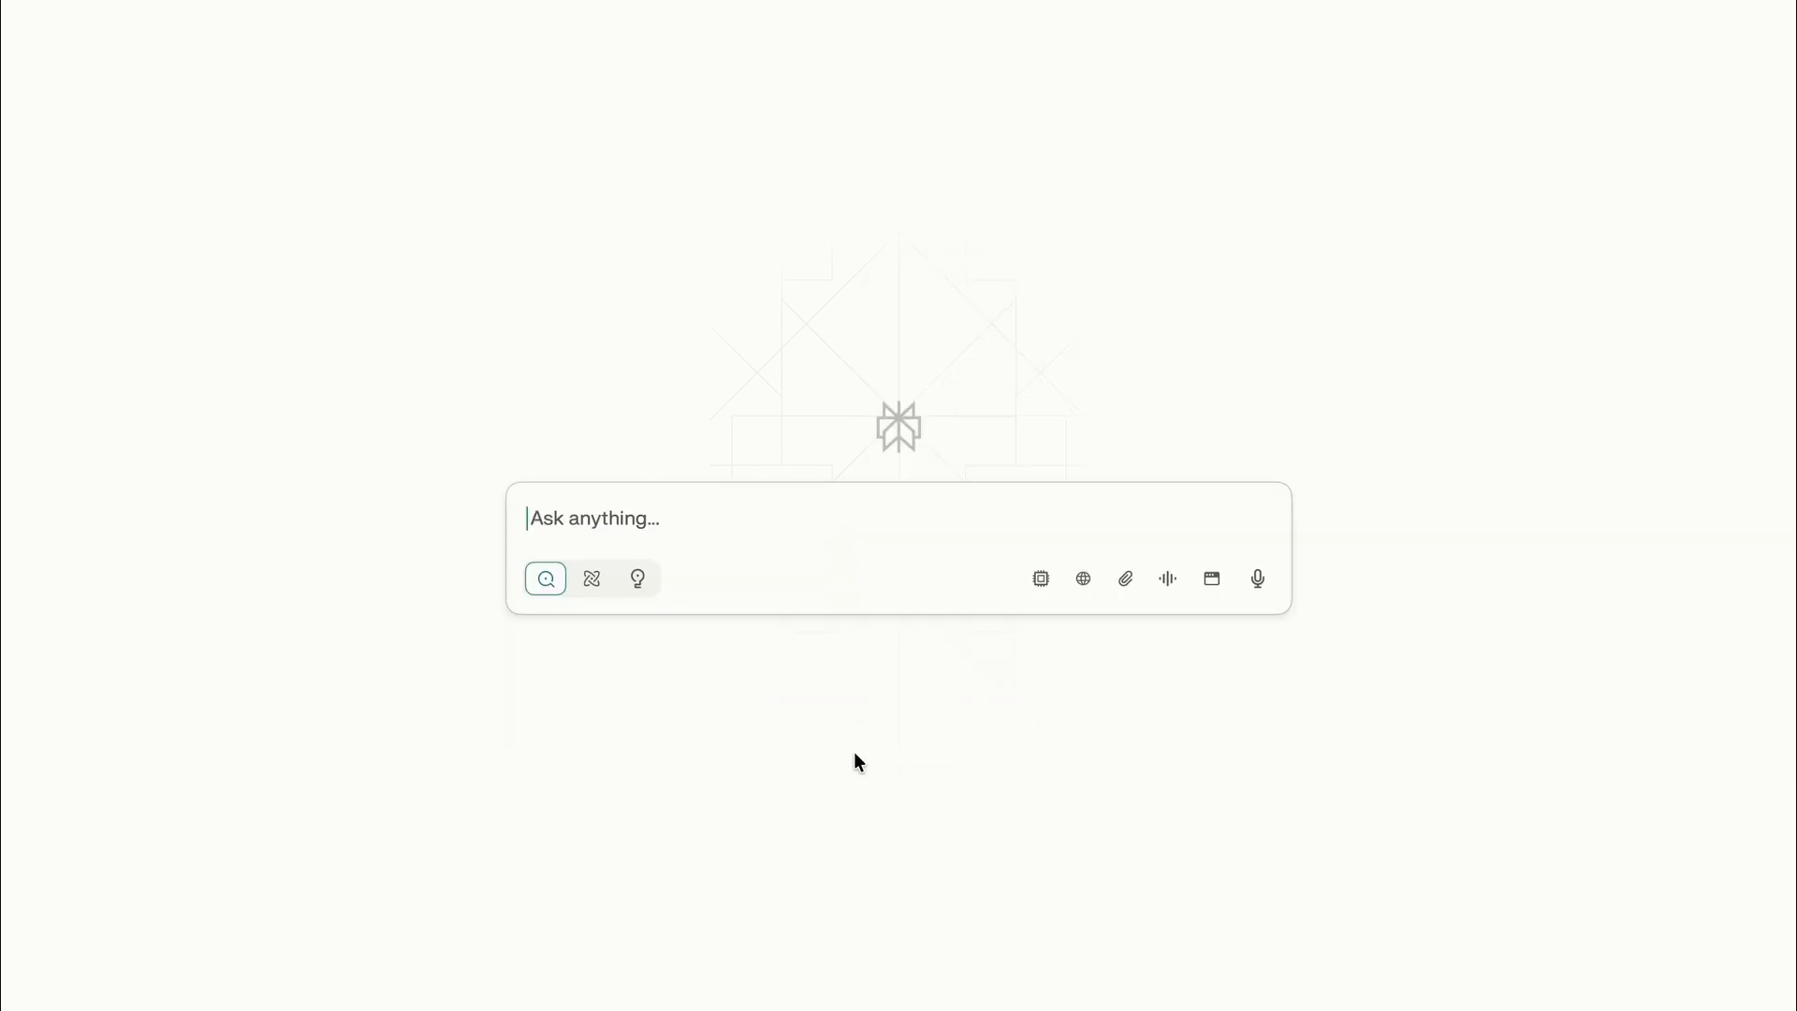
- For 'Checking company financials?', turn on Finance and Social and turn off Academic
type("Checking company financials?")
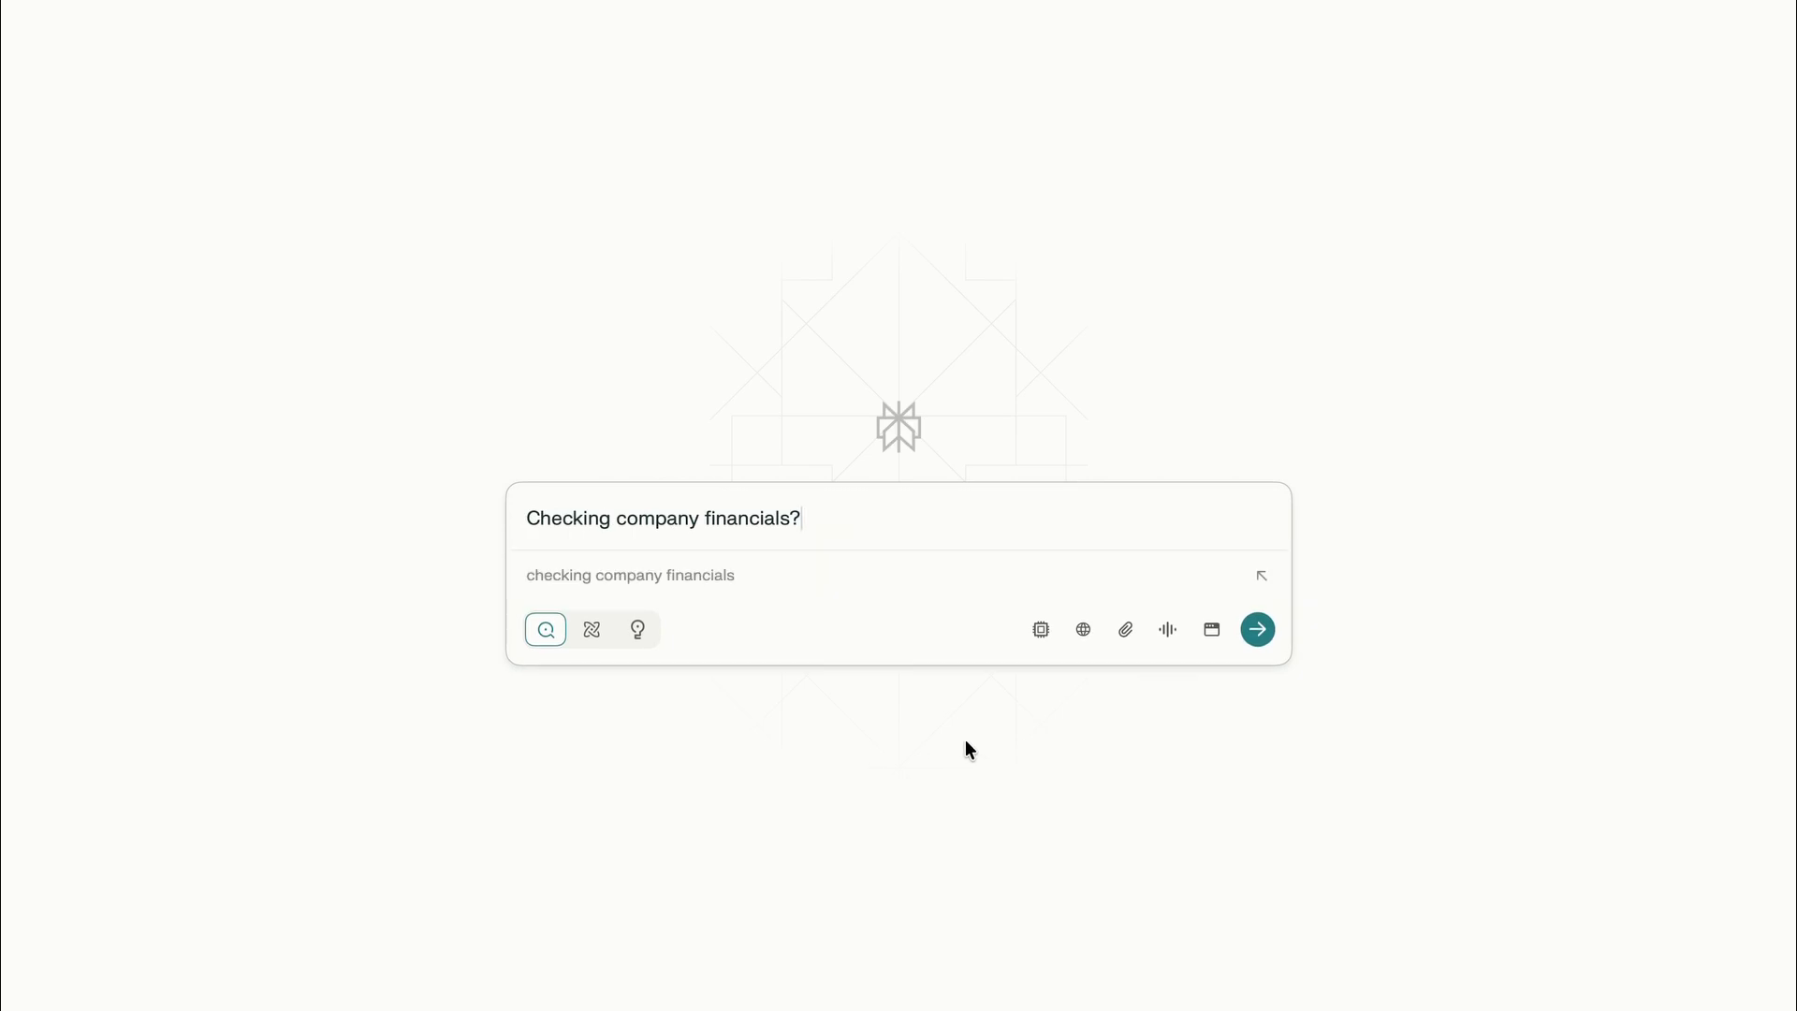
left_click(1084, 629)
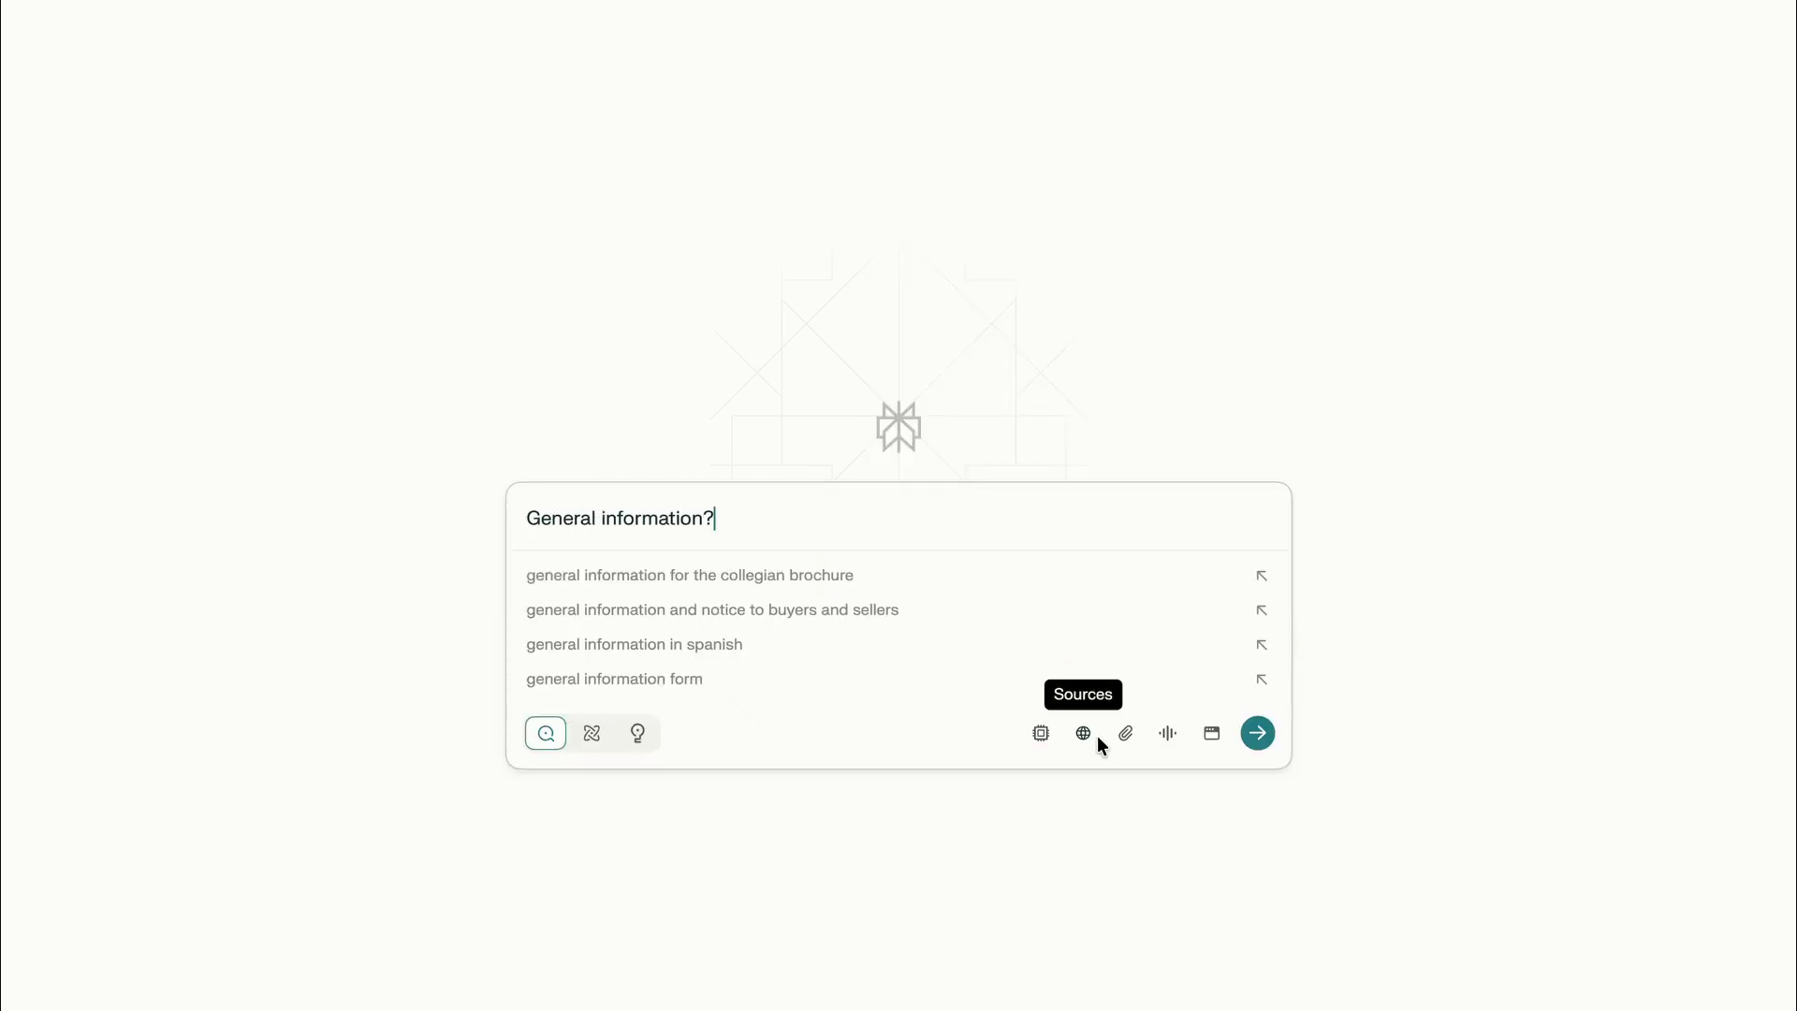
left_click(1088, 736)
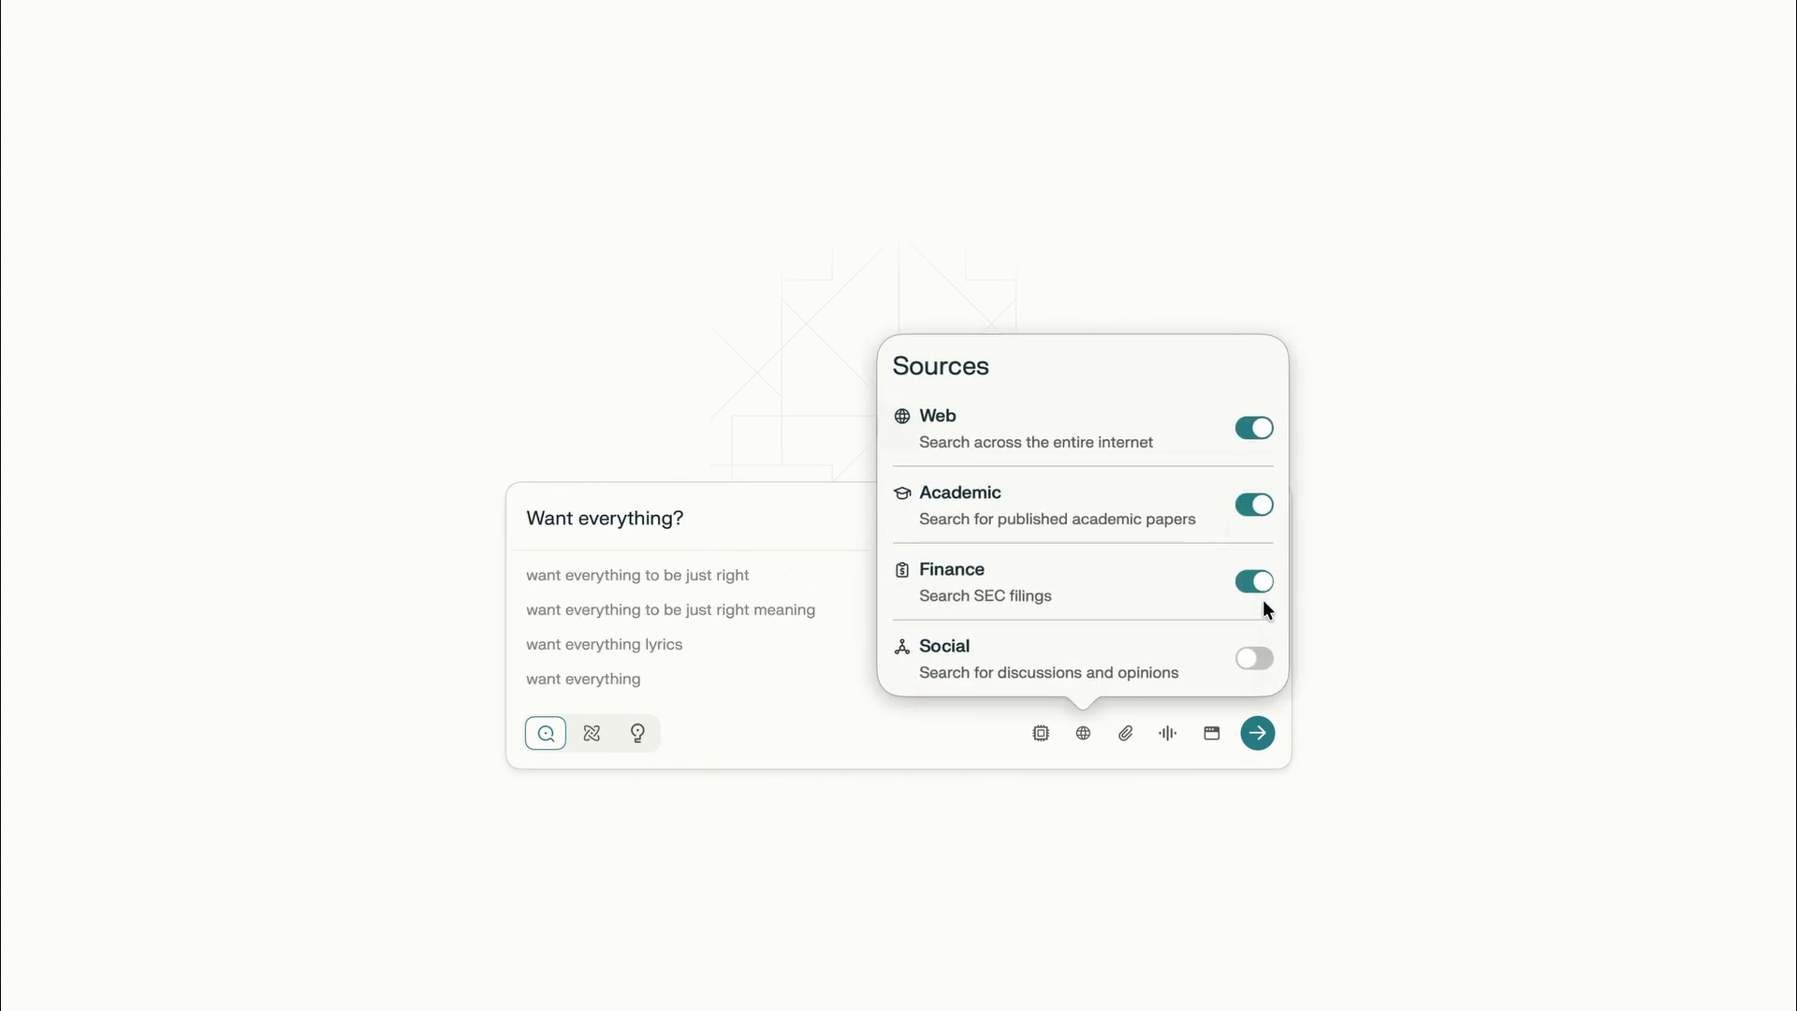
left_click(1255, 658)
left_click(1250, 508)
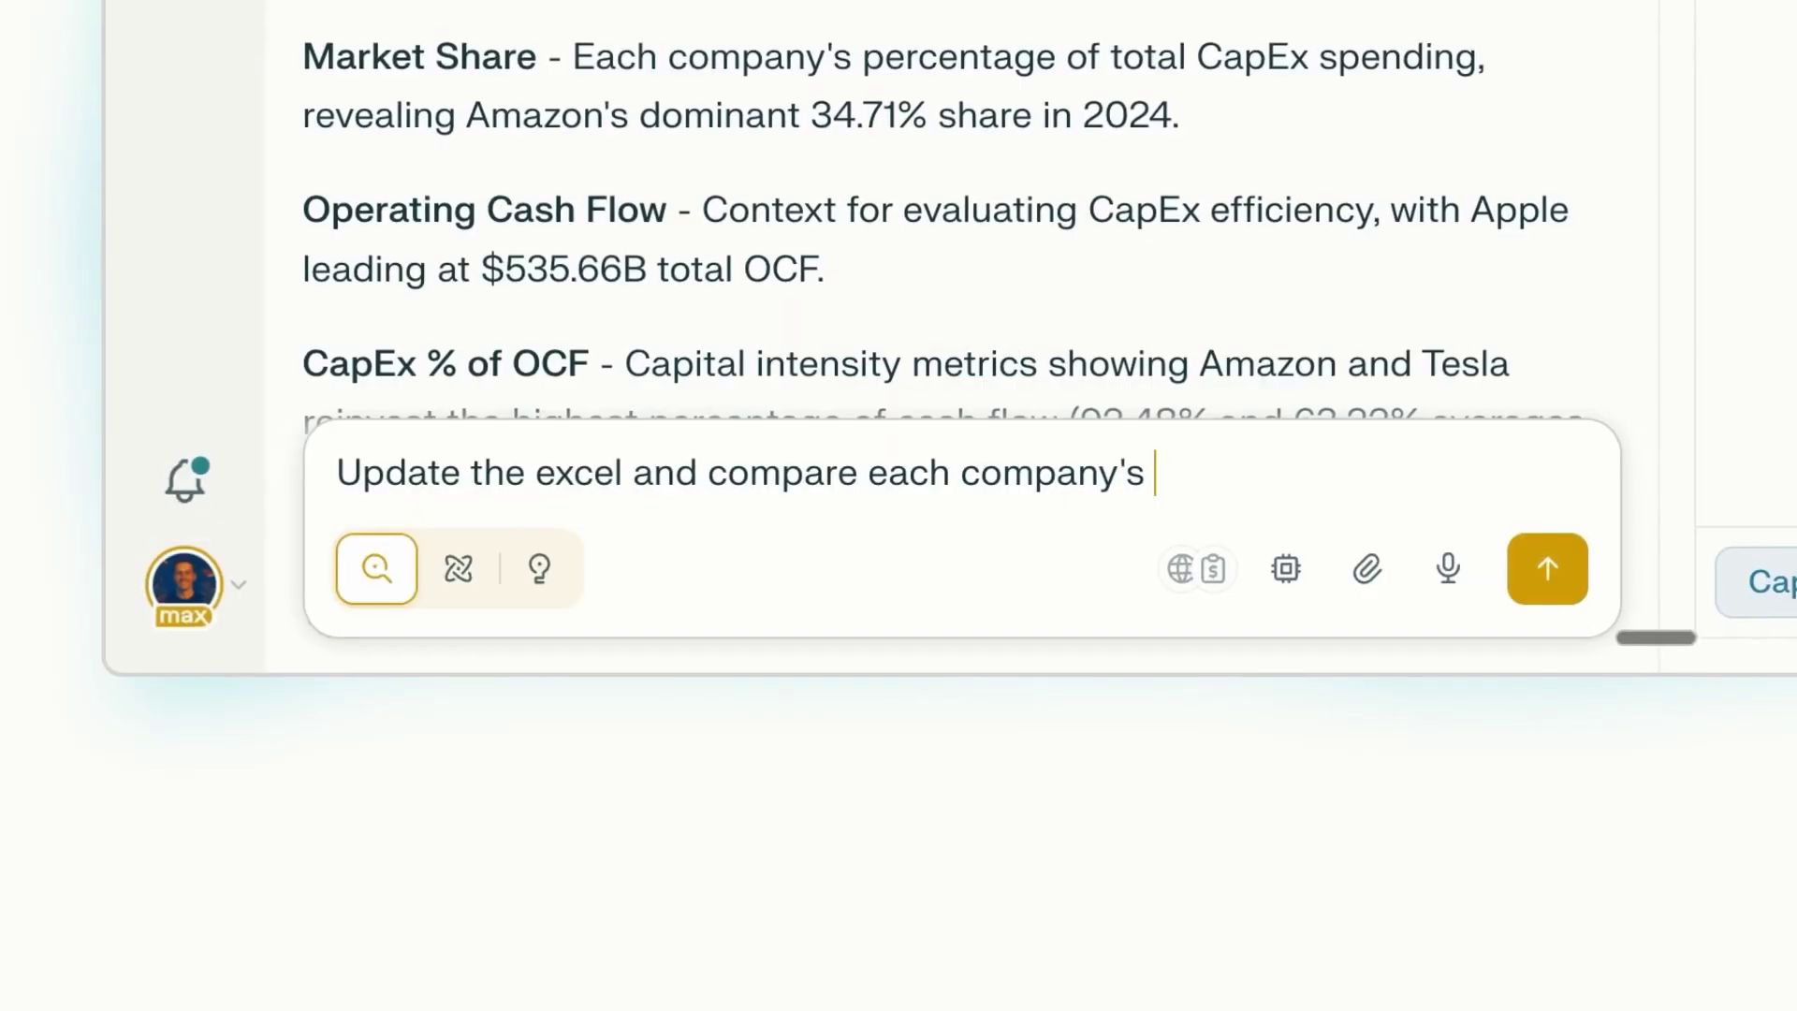
- Send the CapEx vs free cash flow question, run the climate query, and add SEC filings
type("CapEx to their free cash flow")
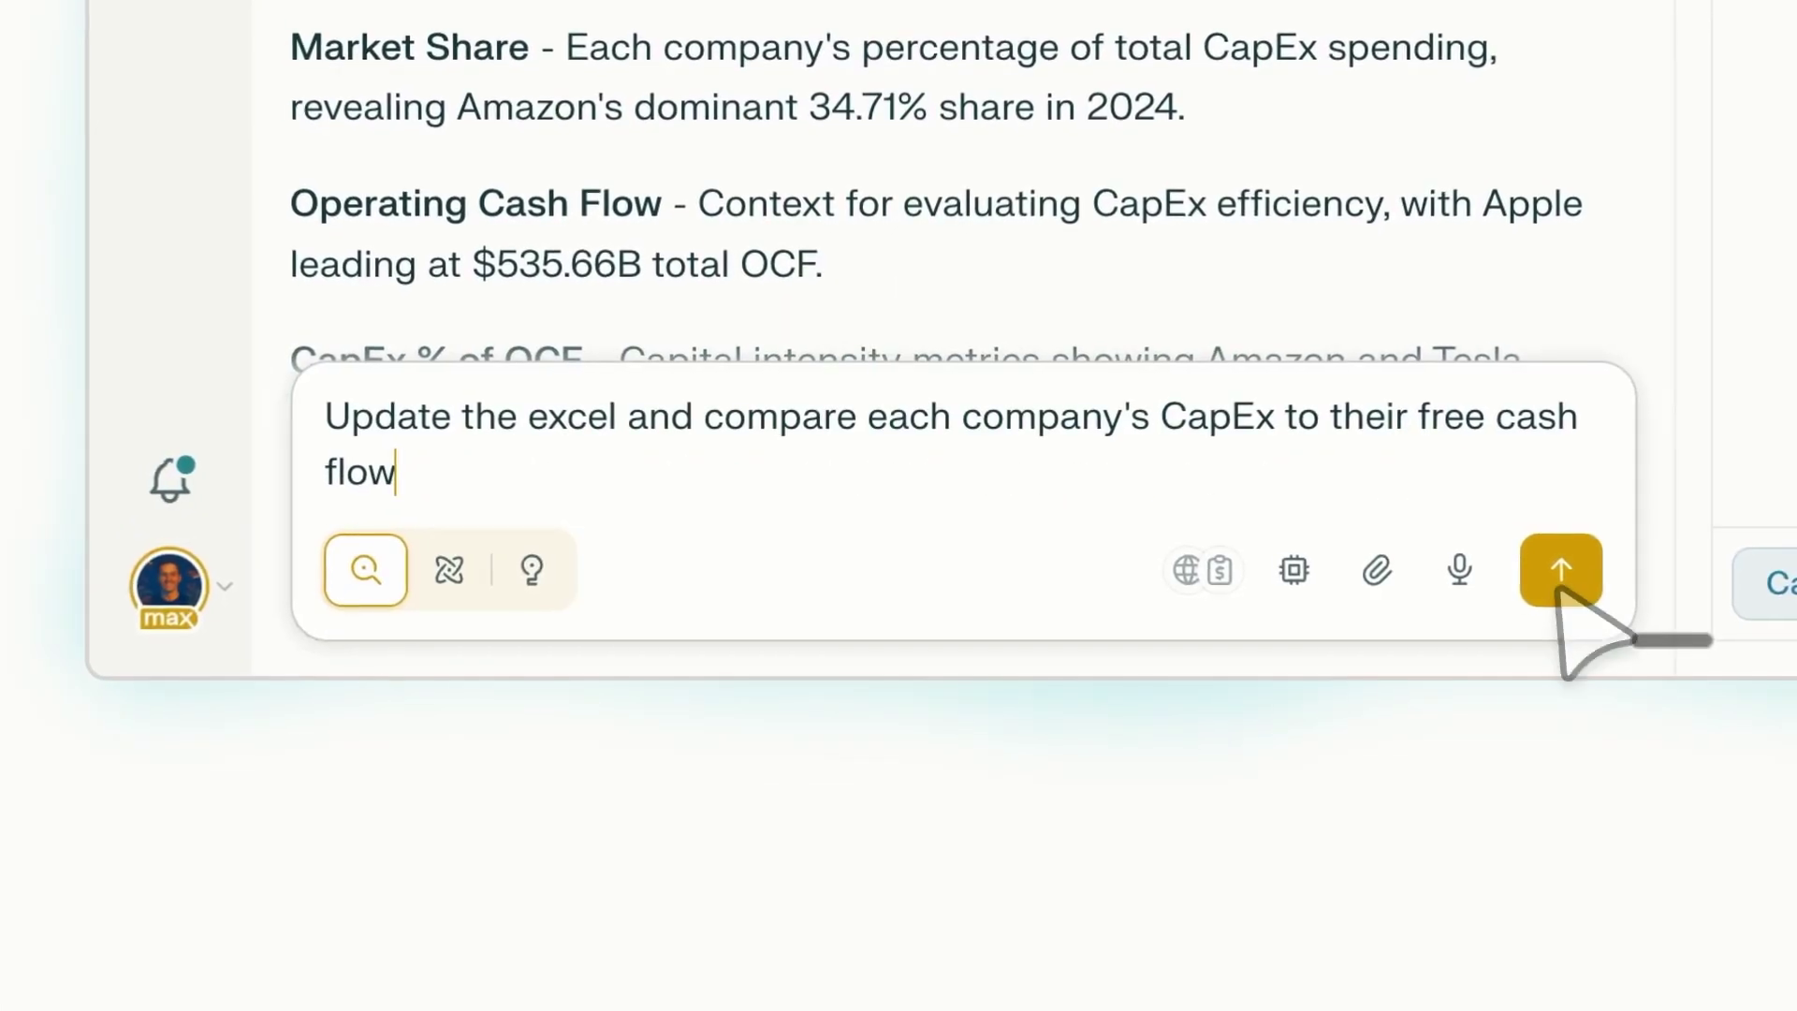
left_click(1557, 571)
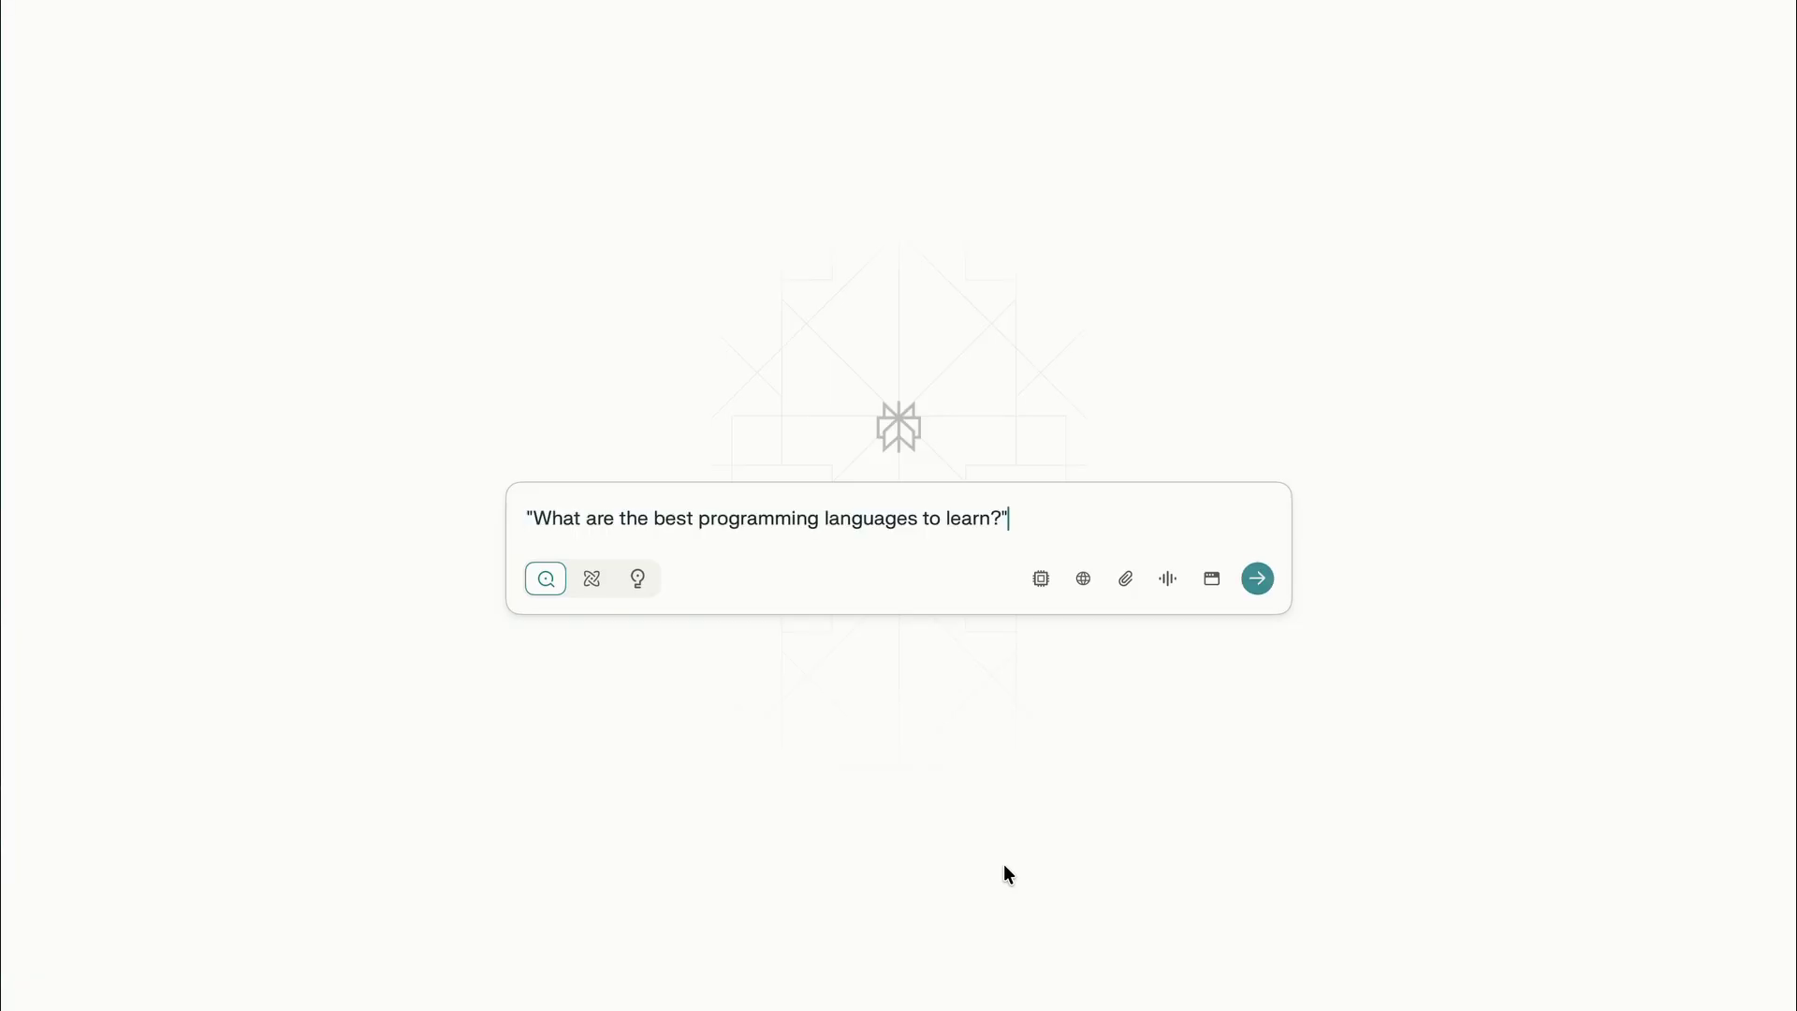
left_click(1083, 578)
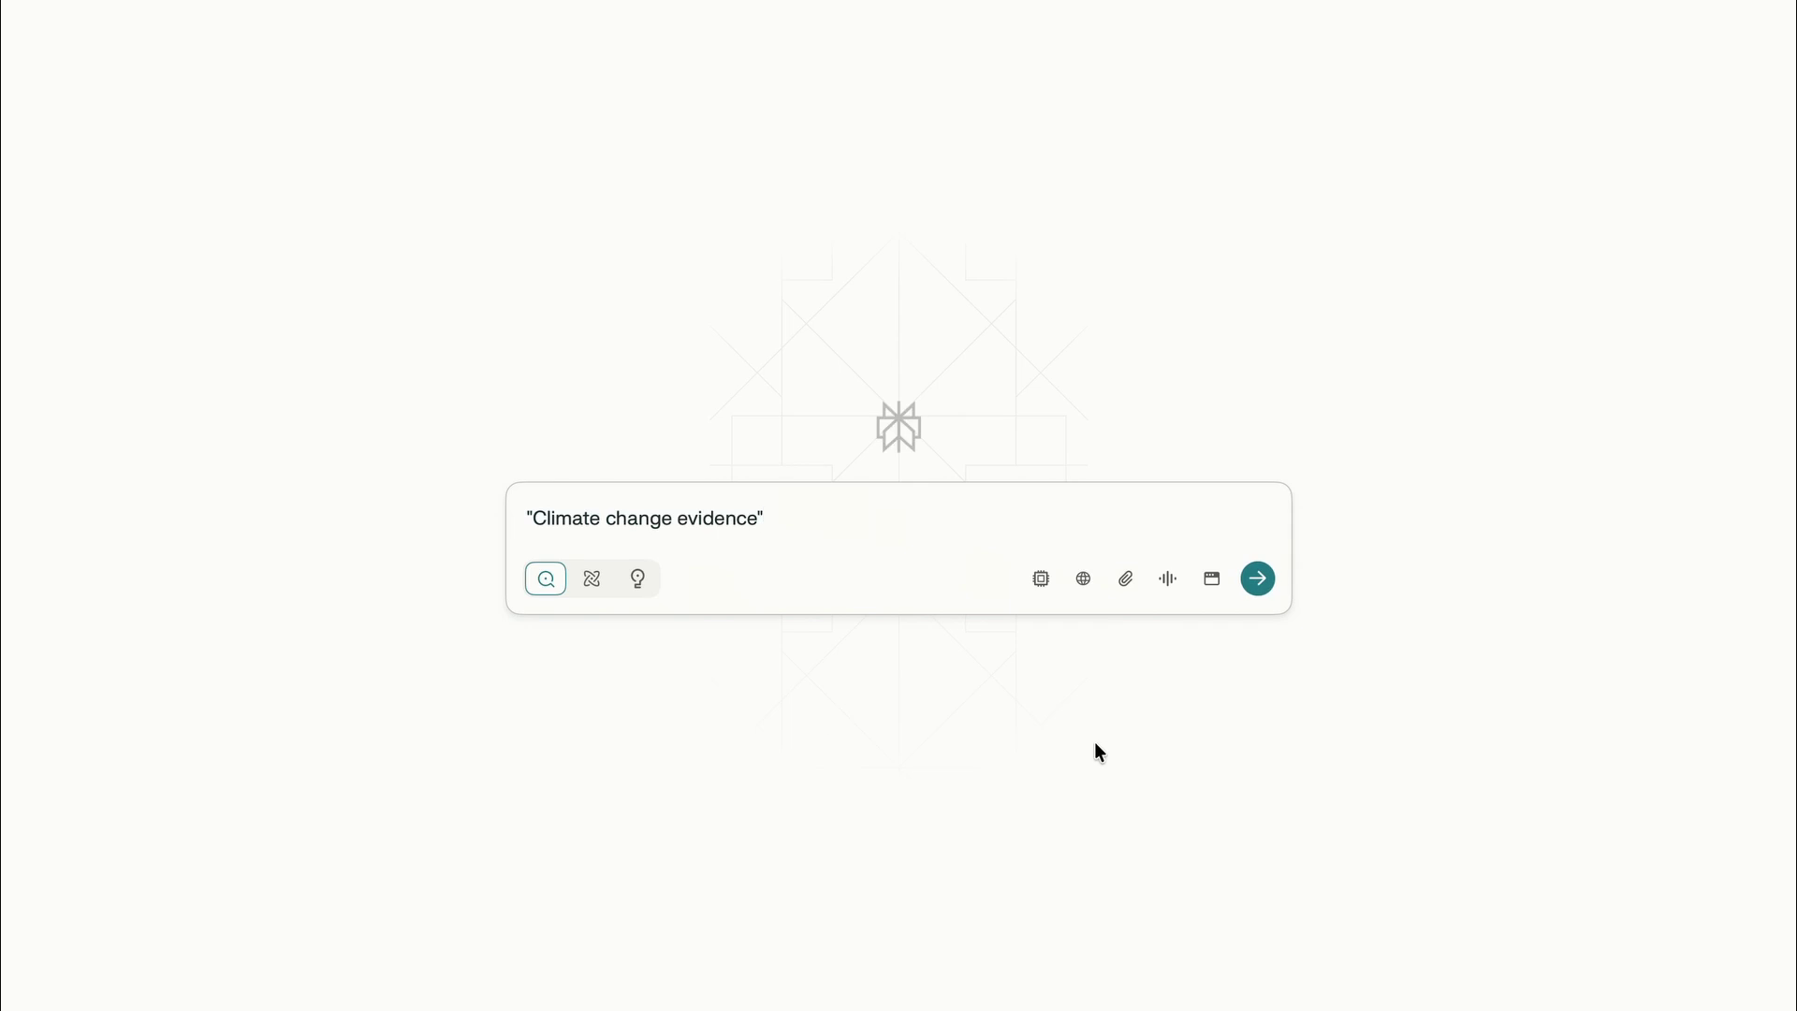
left_click(1083, 579)
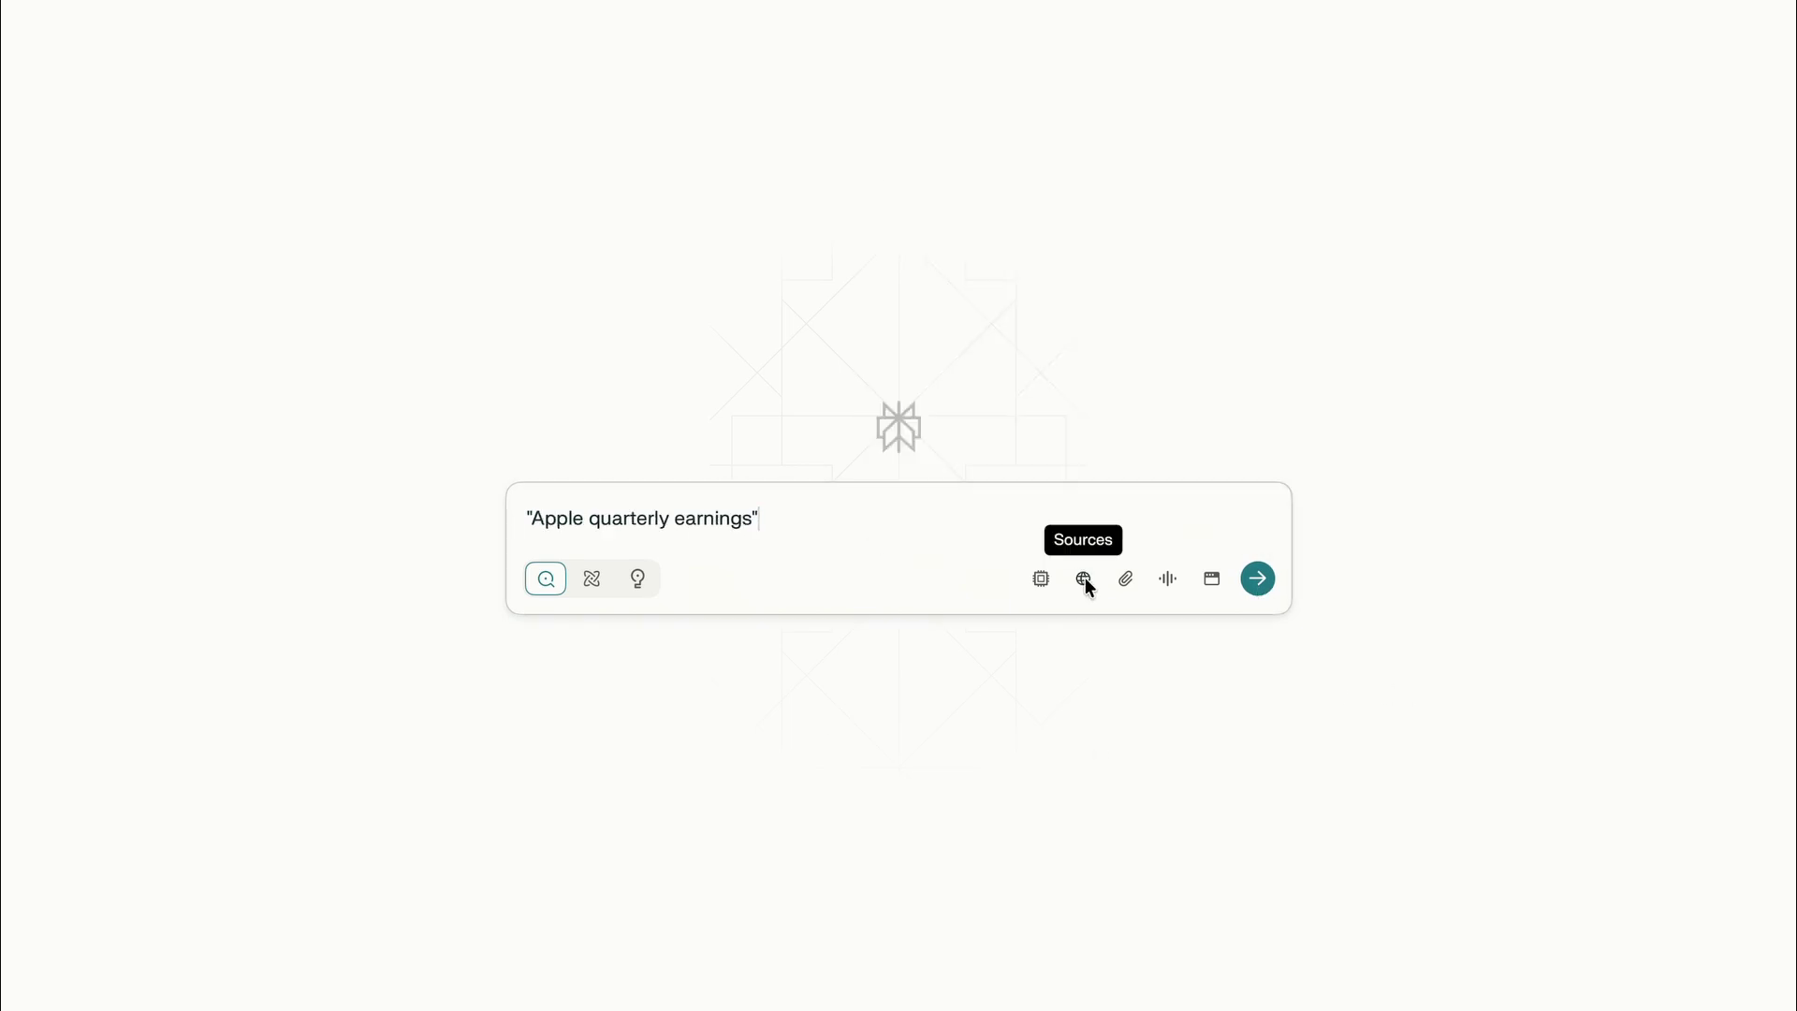
left_click(1084, 578)
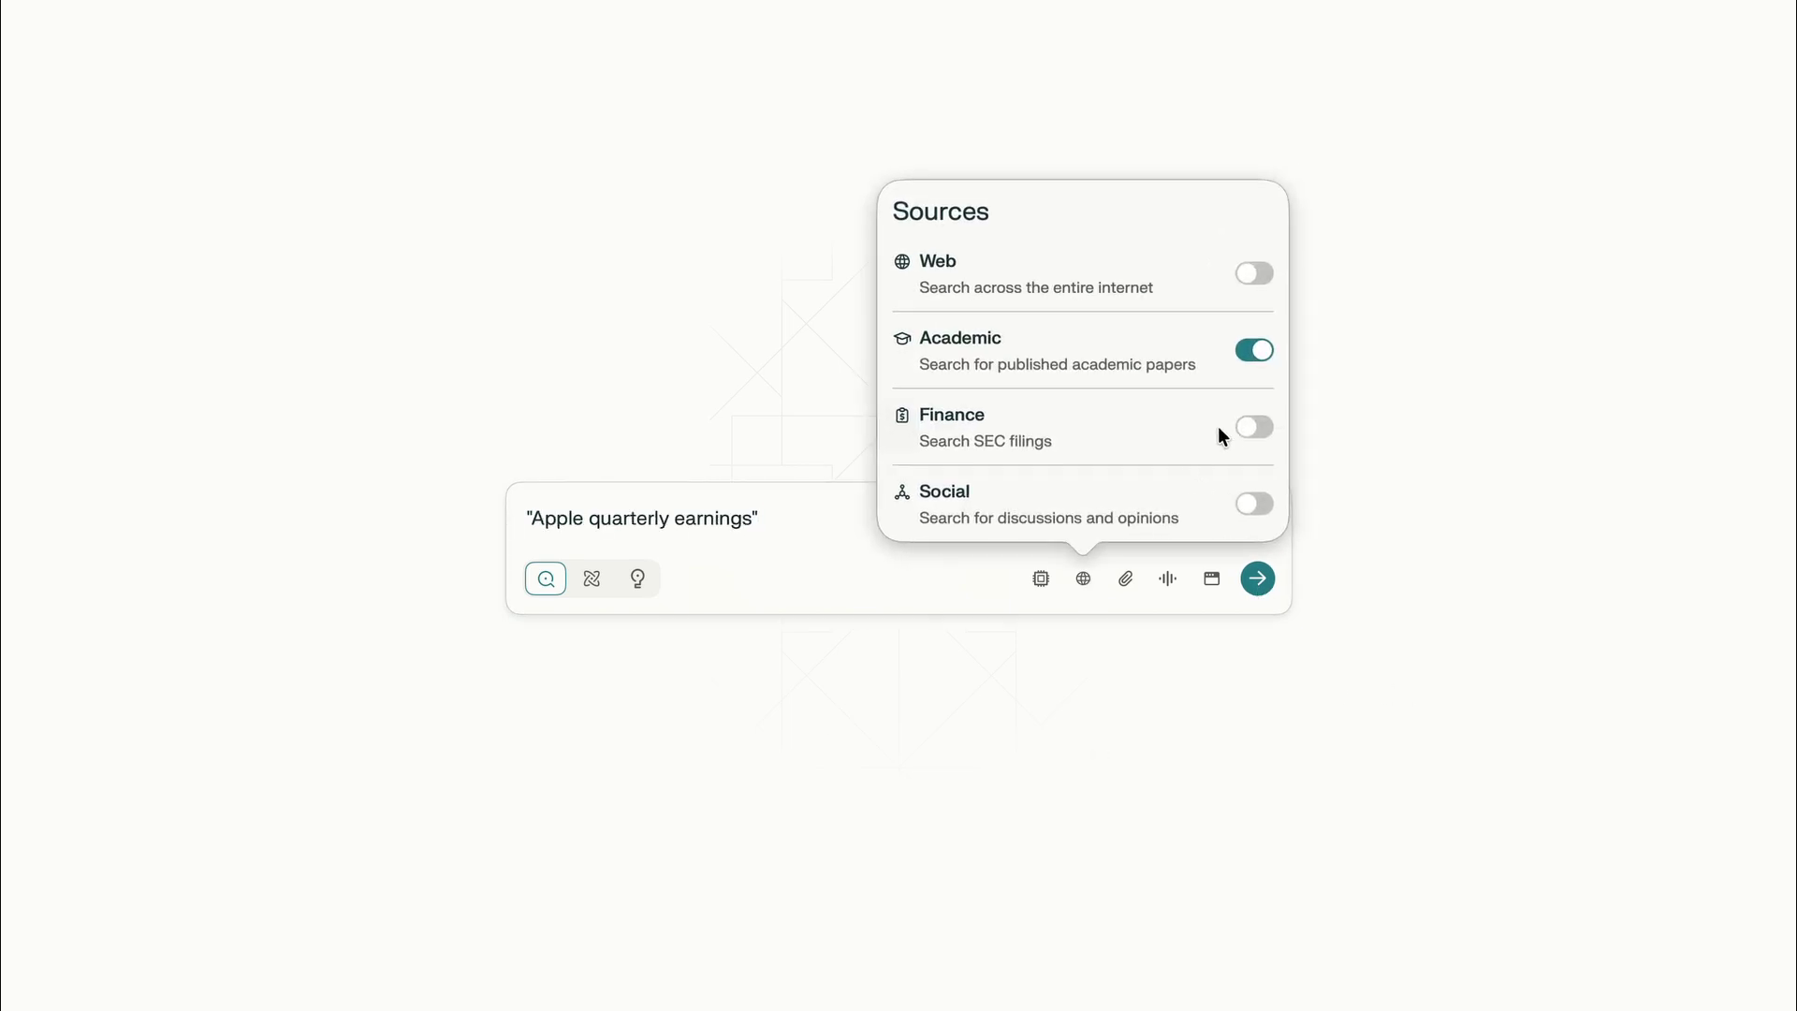
left_click(1266, 428)
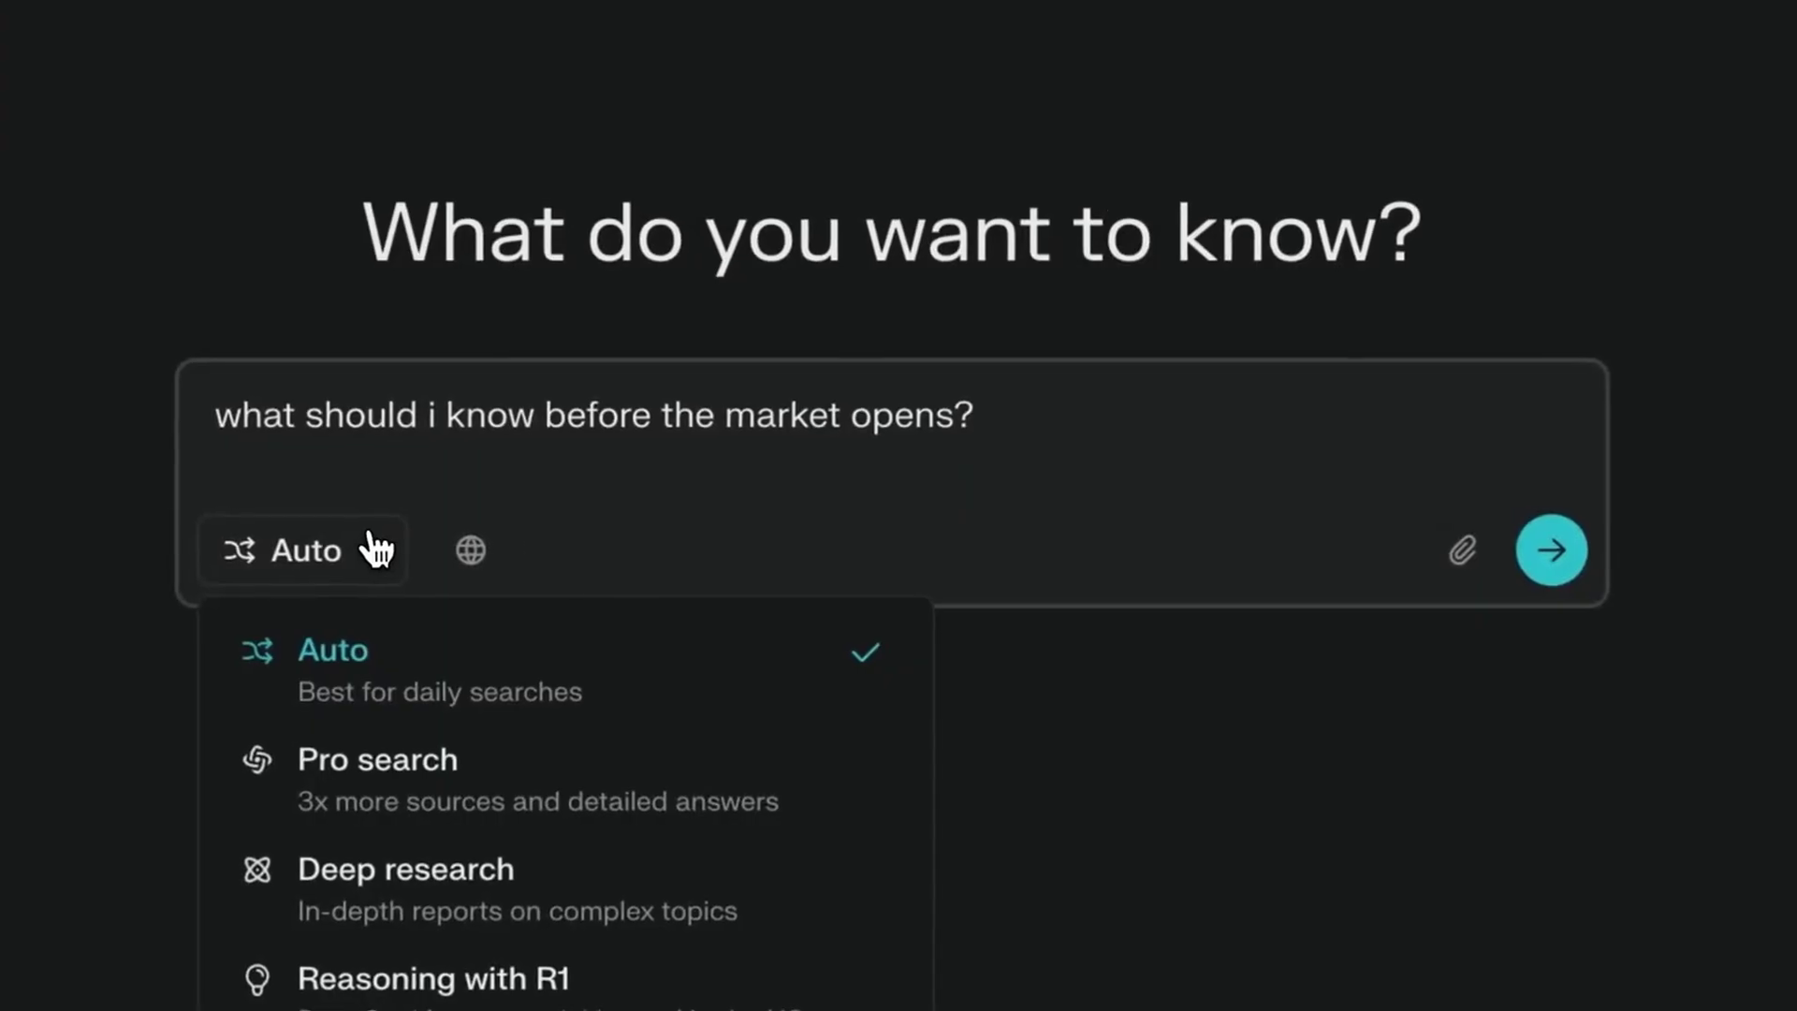
- Submit 'what should i know before the market opens?' as a Deep research report
left_click(376, 871)
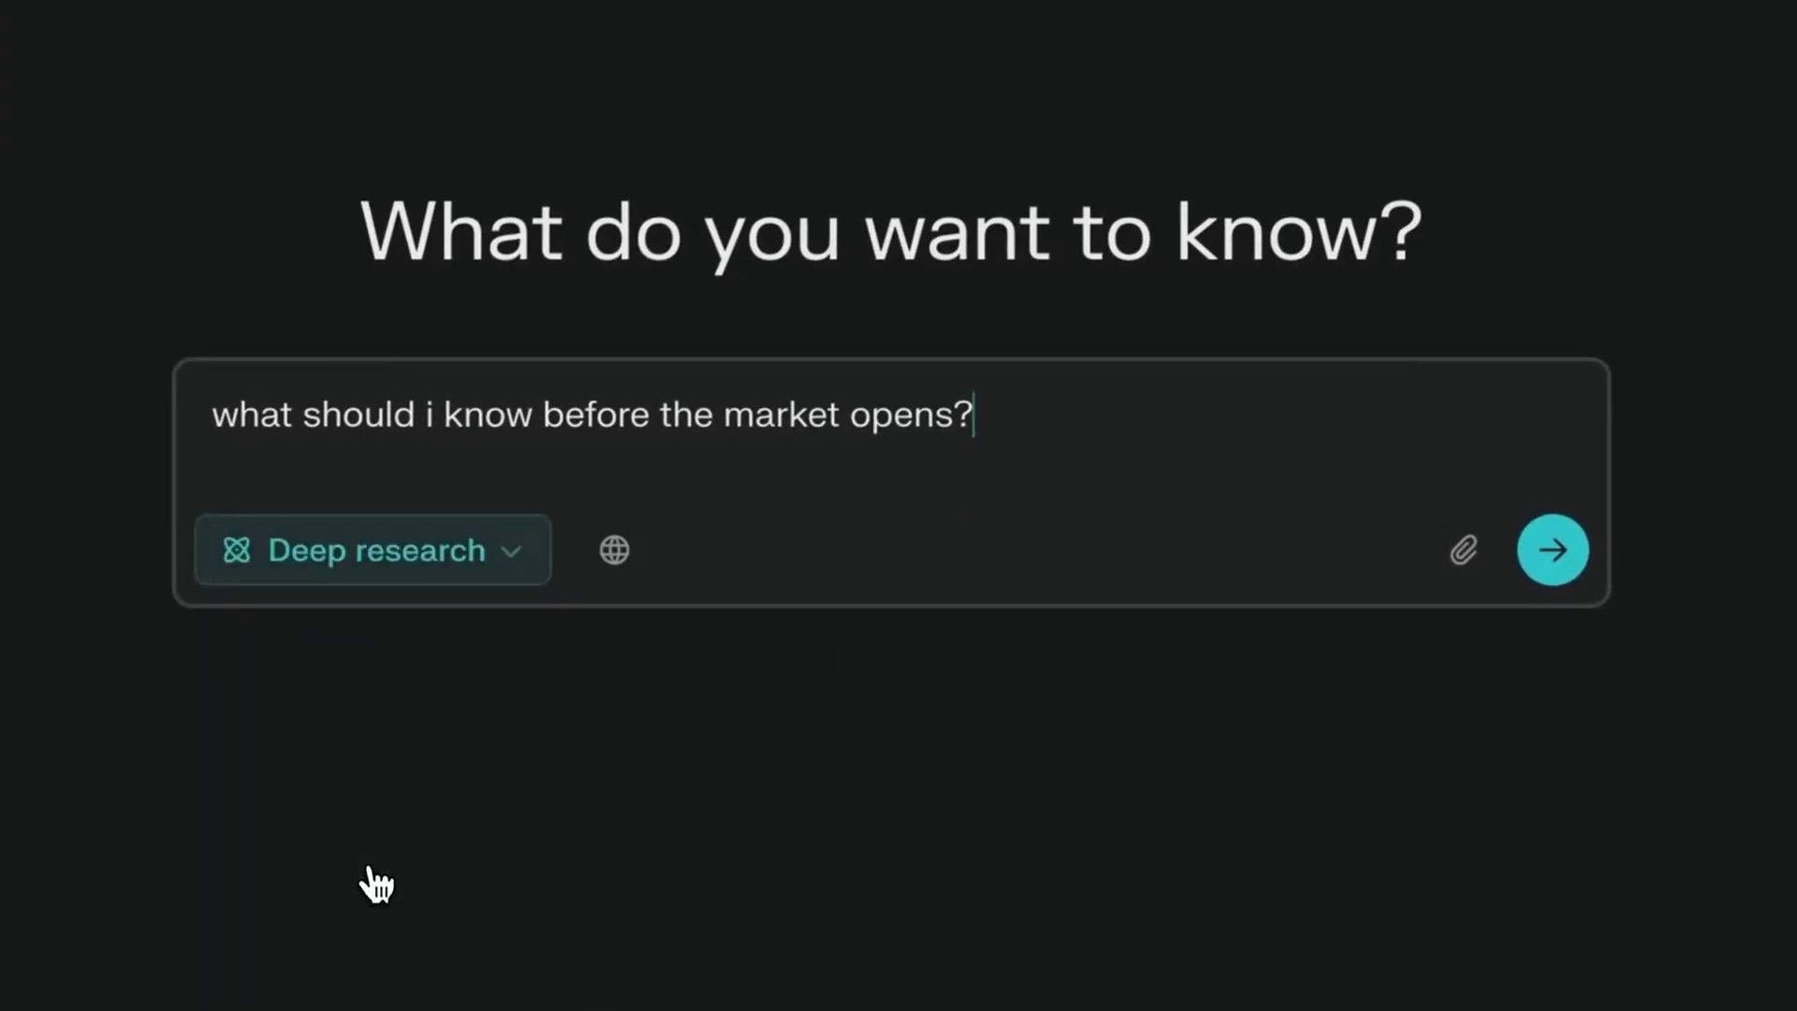
key("Return")
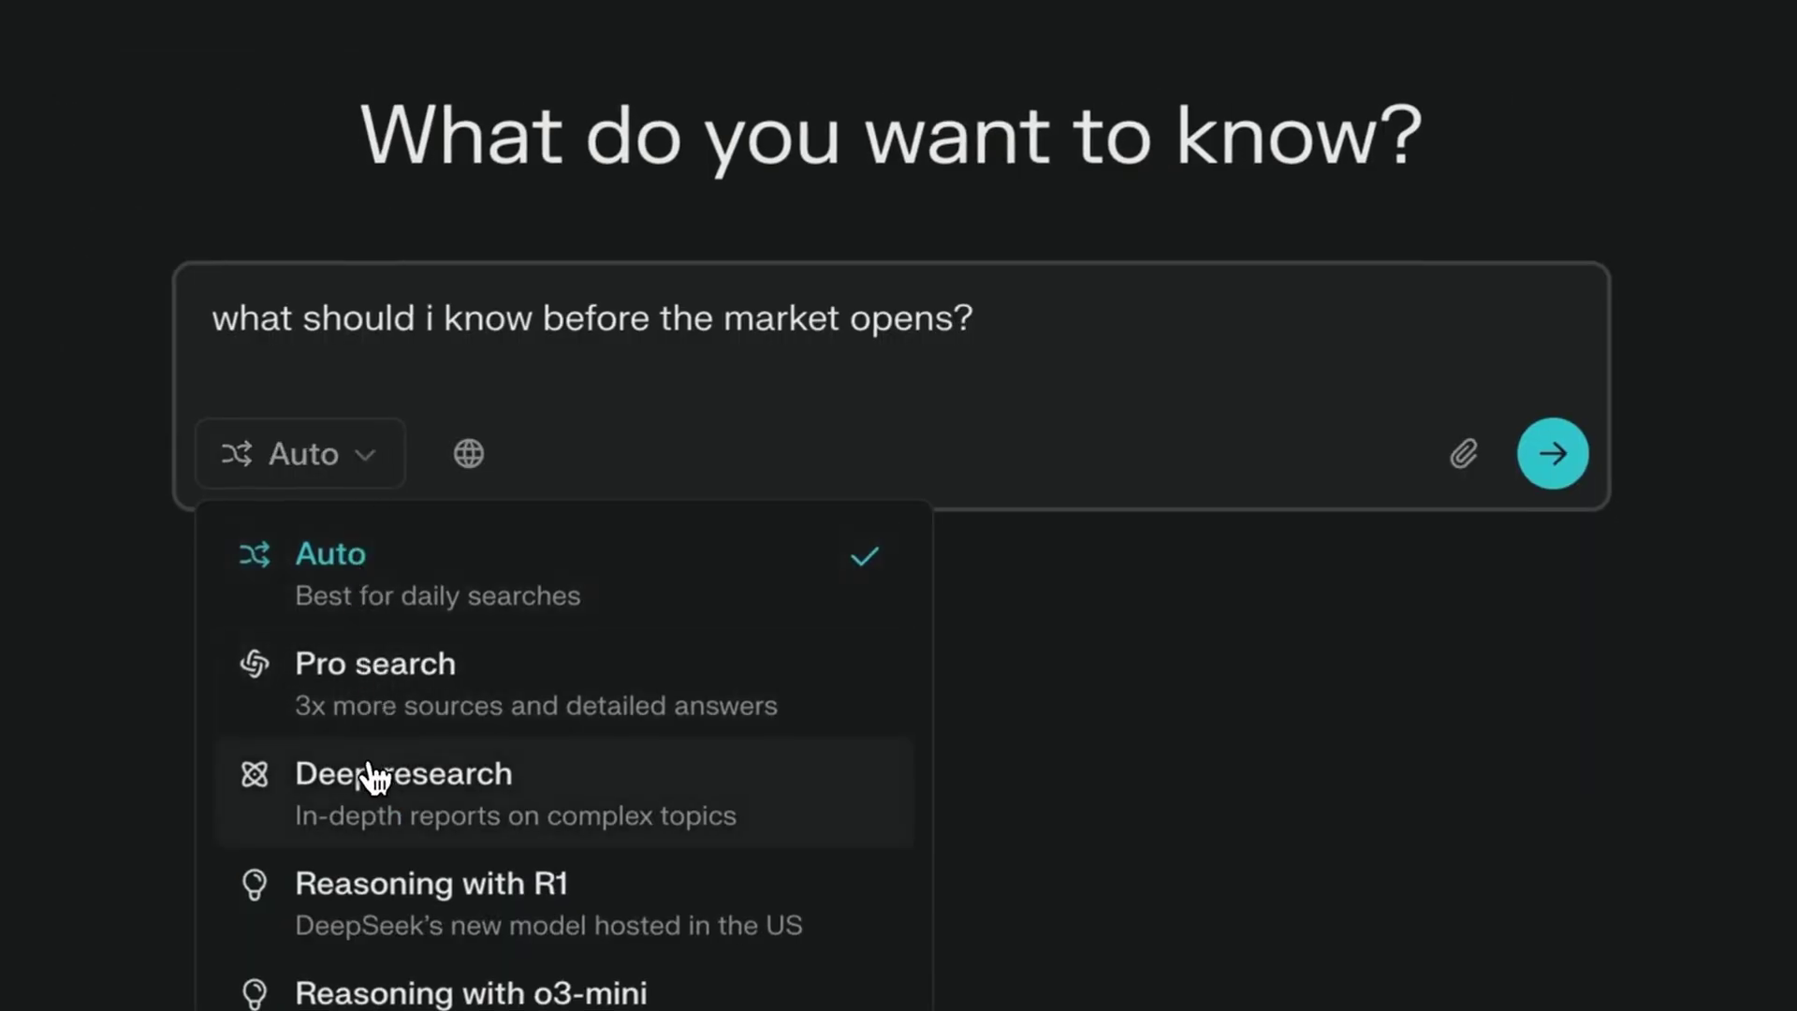
left_click(375, 777)
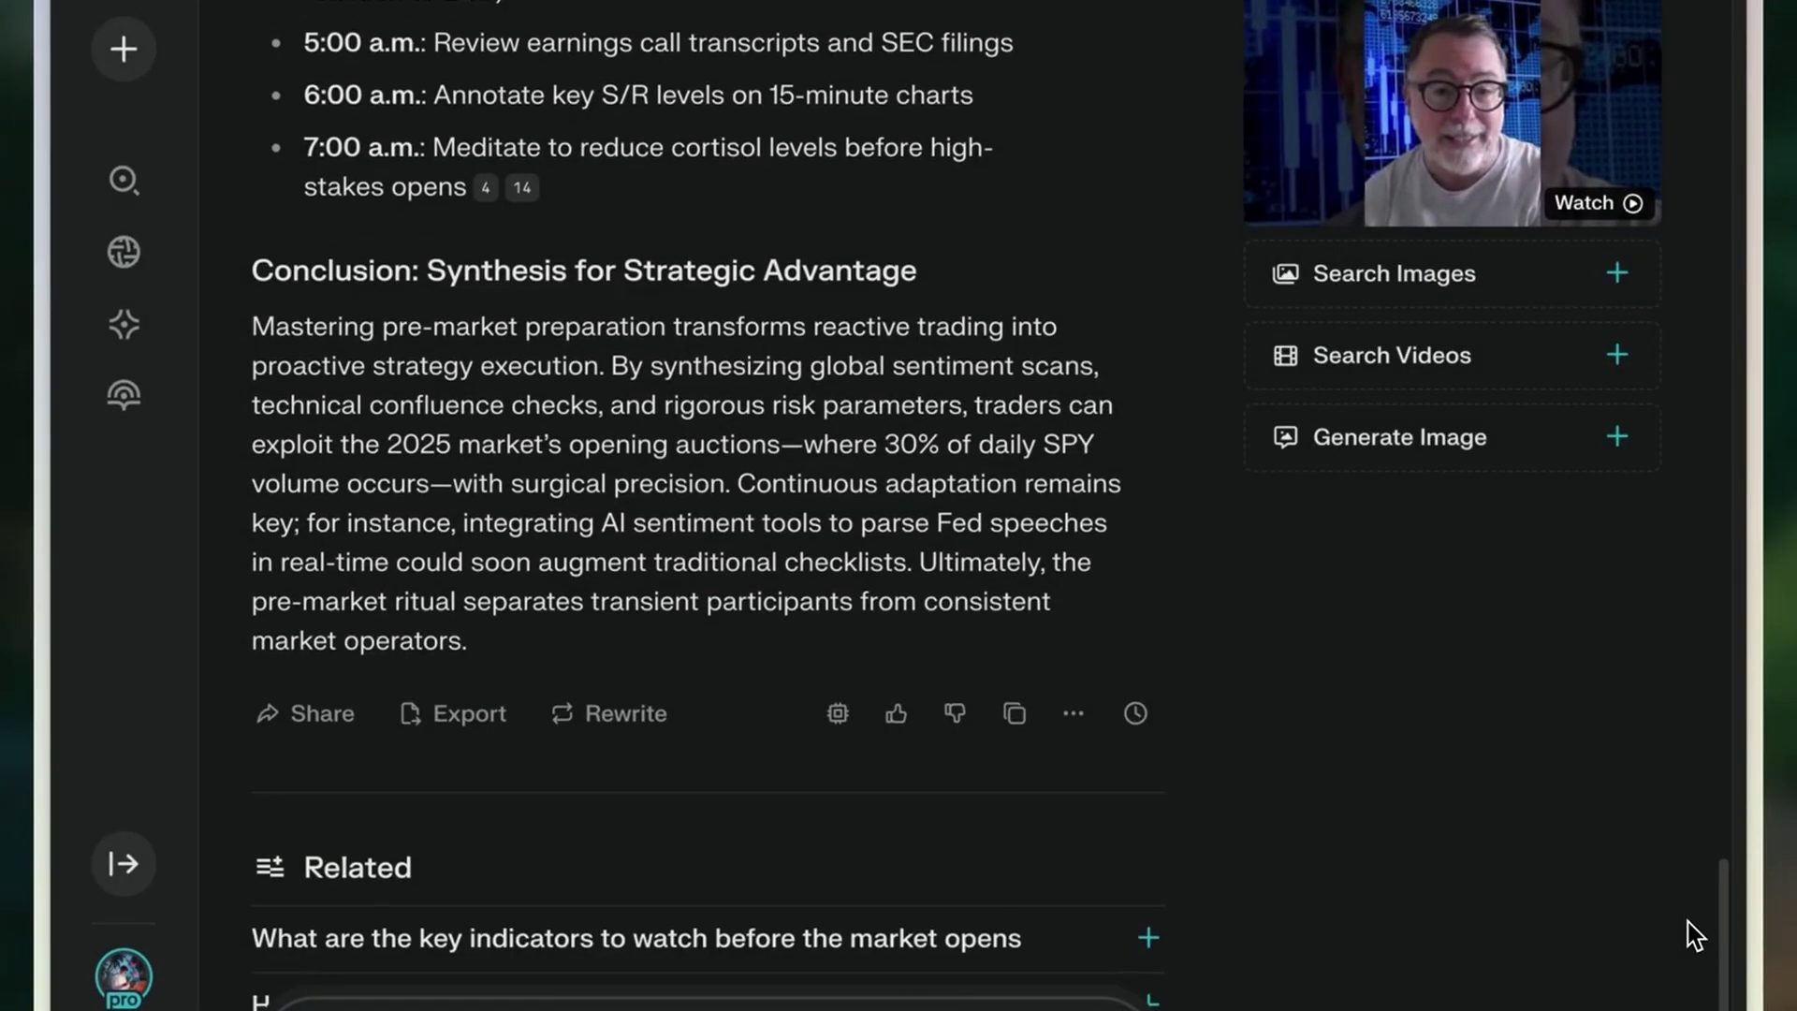
- Export the finished Deep research report as a PDF
scroll(1689, 936, "down", 2)
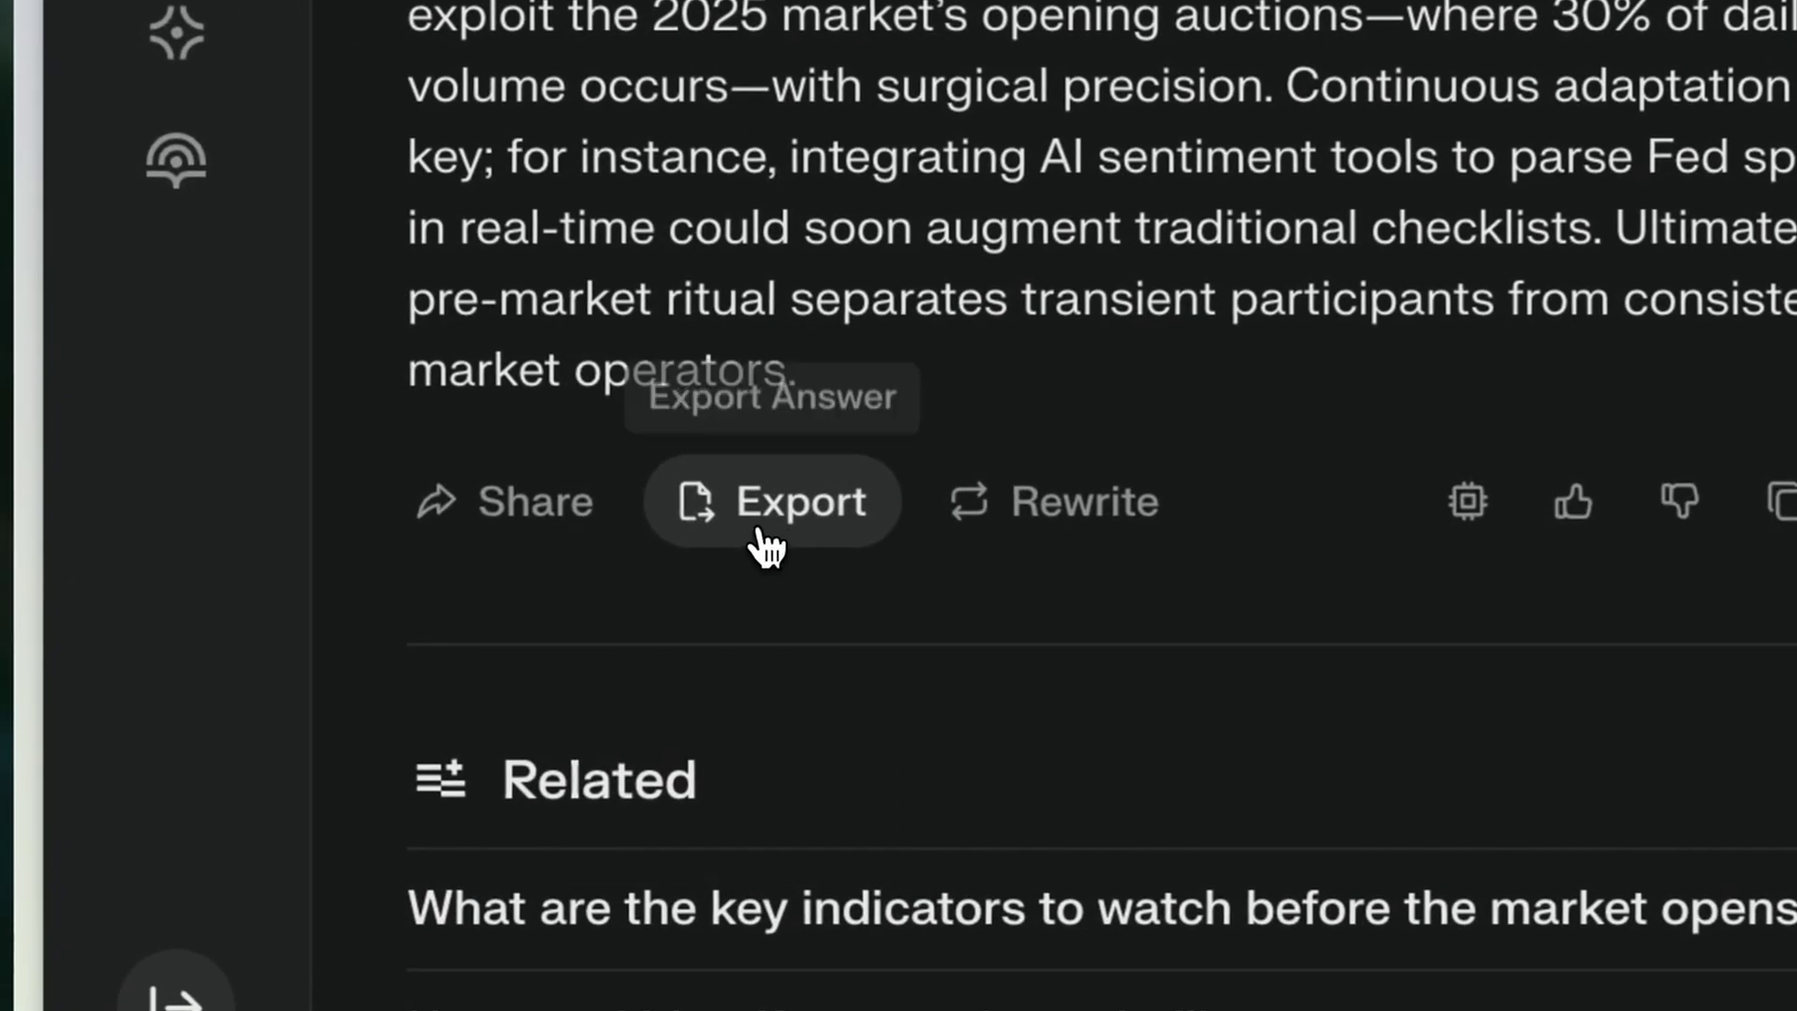
left_click(479, 580)
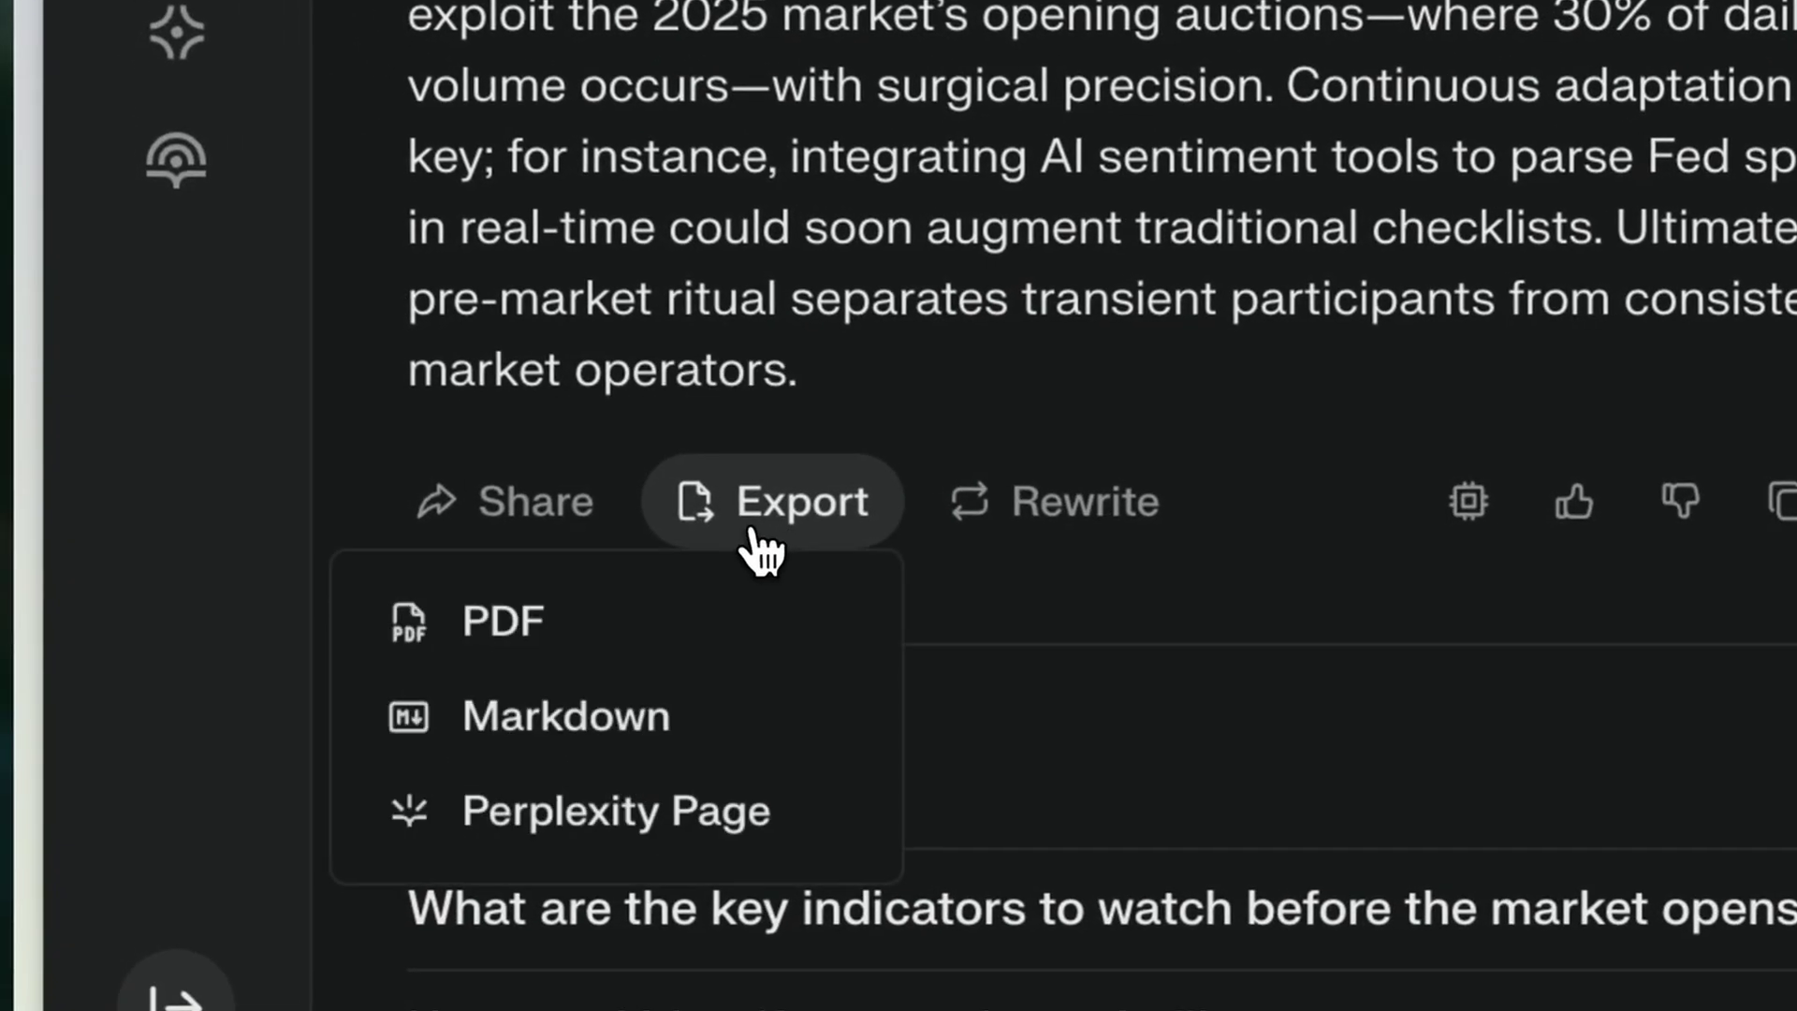
left_click(618, 638)
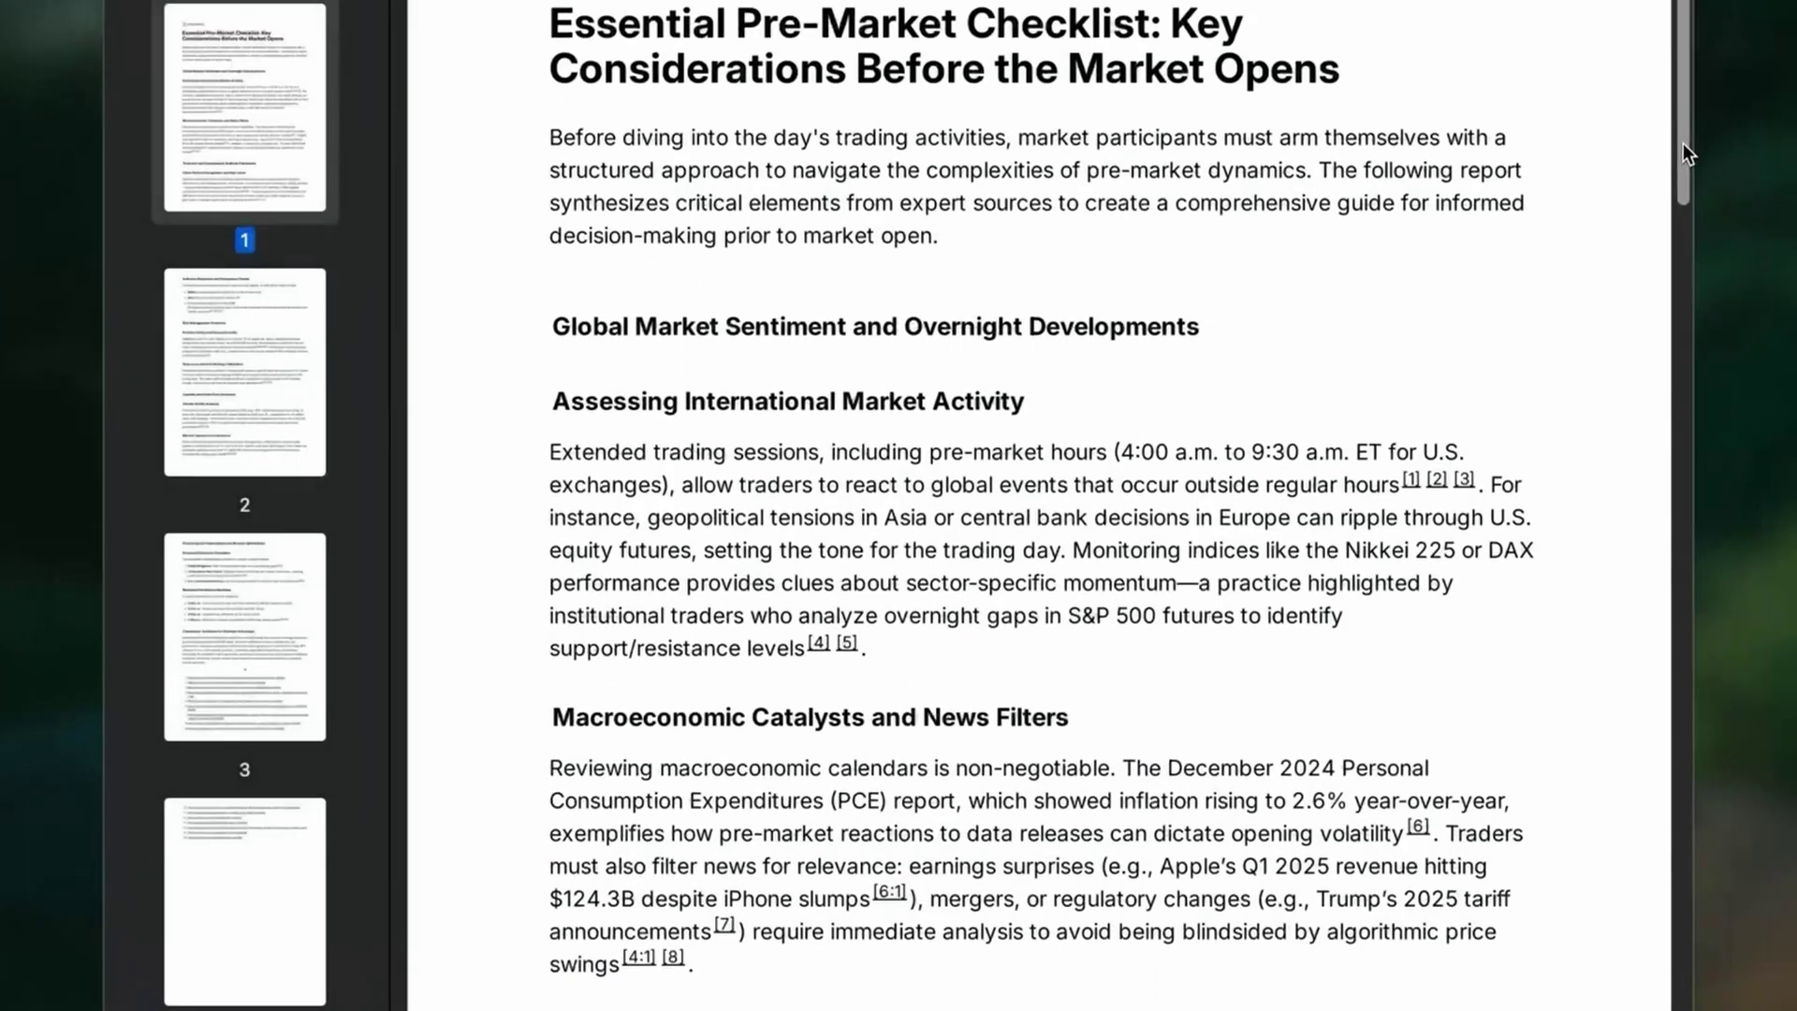
left_click_drag(1683, 144, 1678, 311)
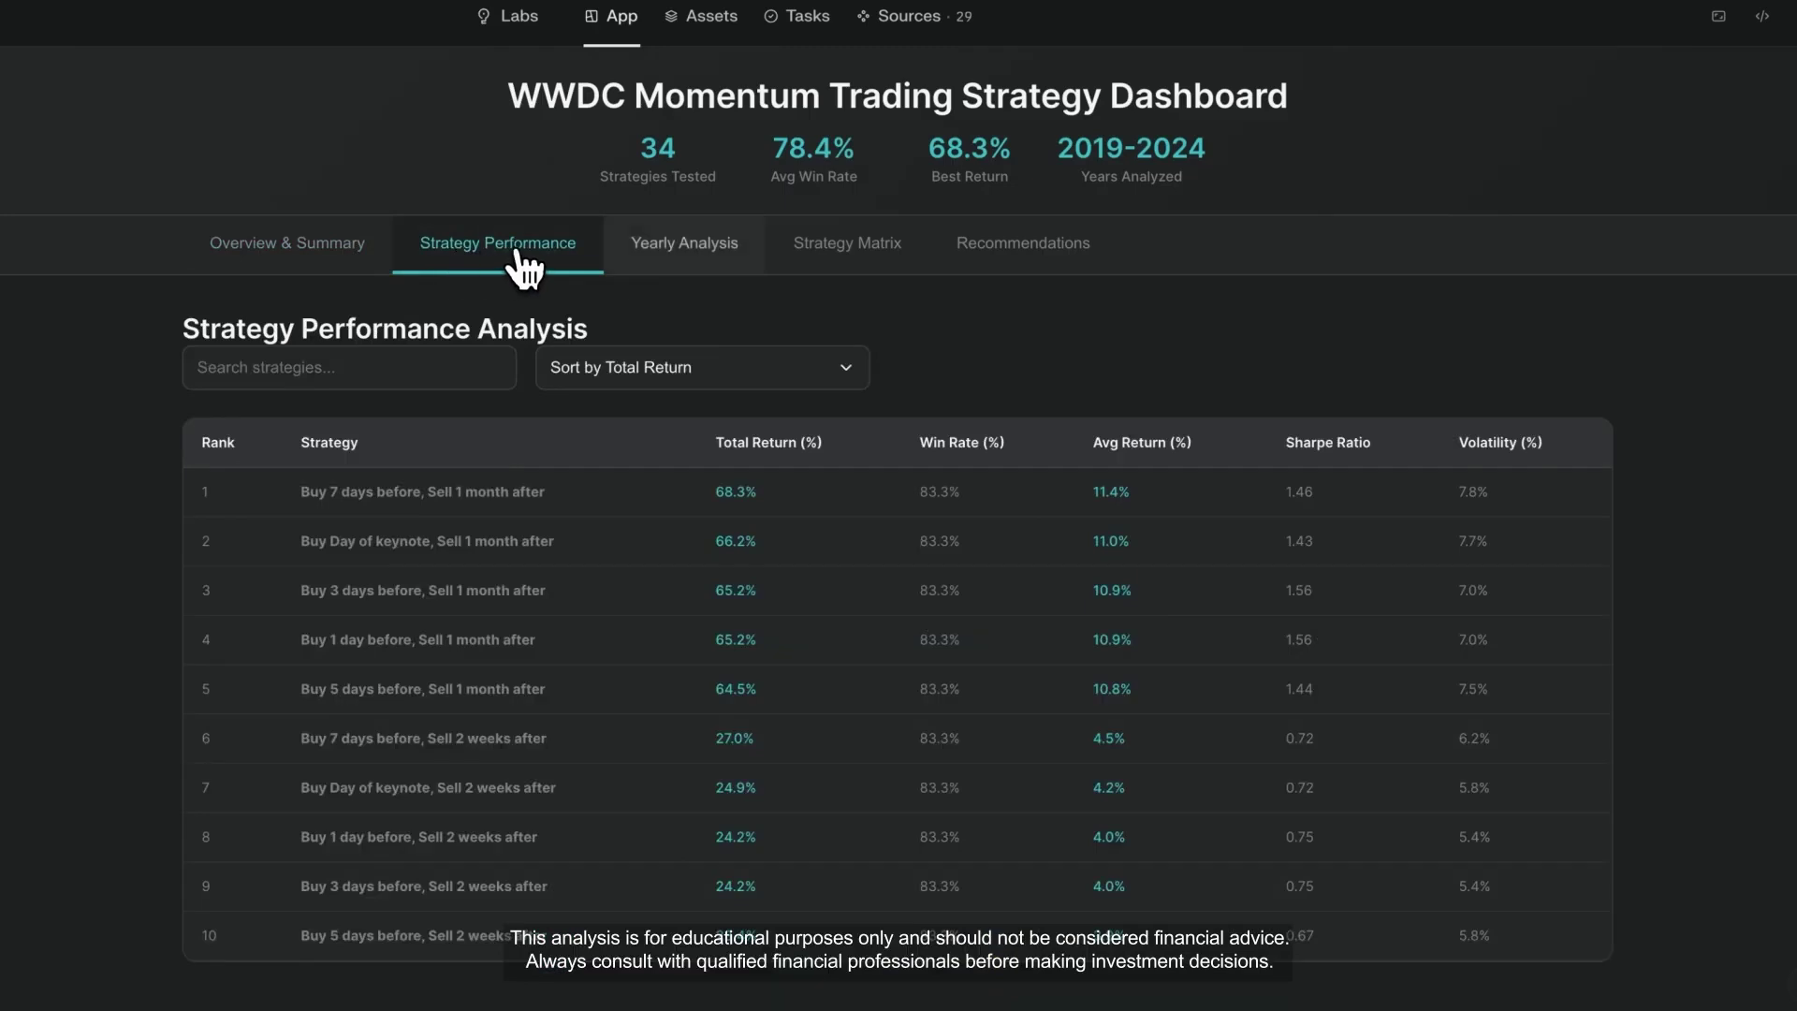
- View the WWDC Momentum dashboard's Yearly Analysis tab and scroll through the results
left_click(674, 246)
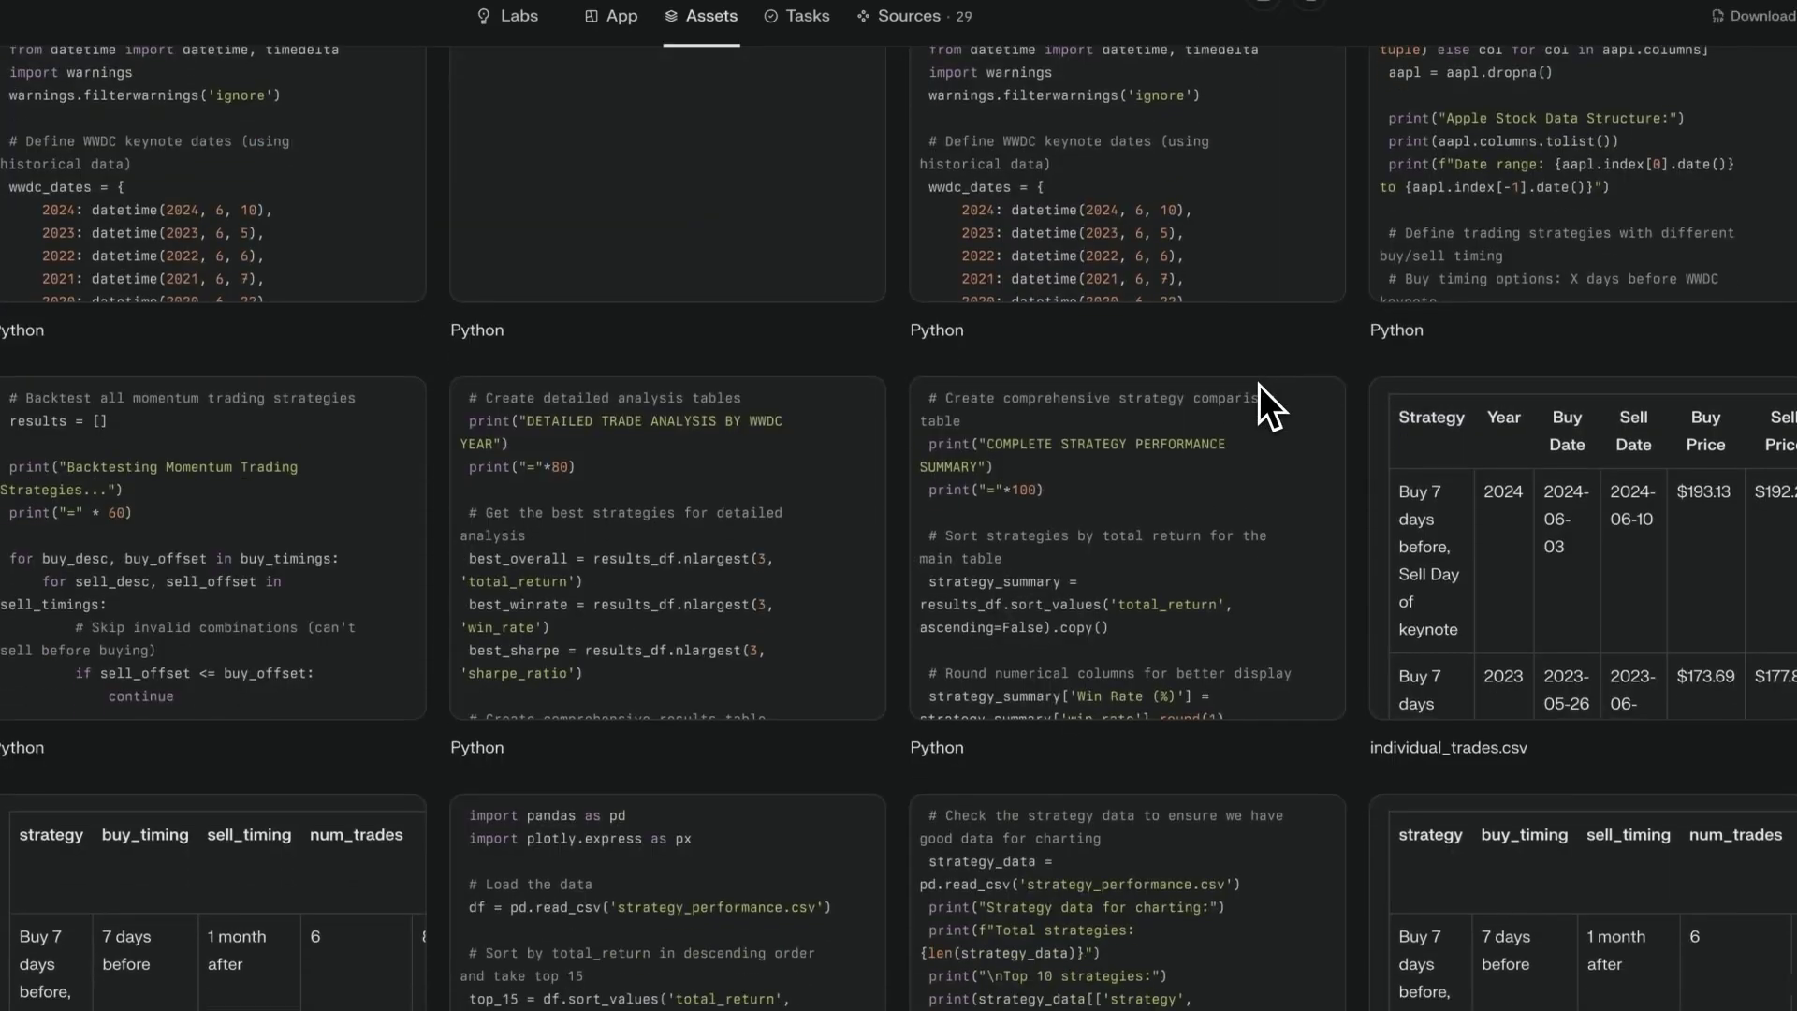
scroll(1261, 384, "down", 5)
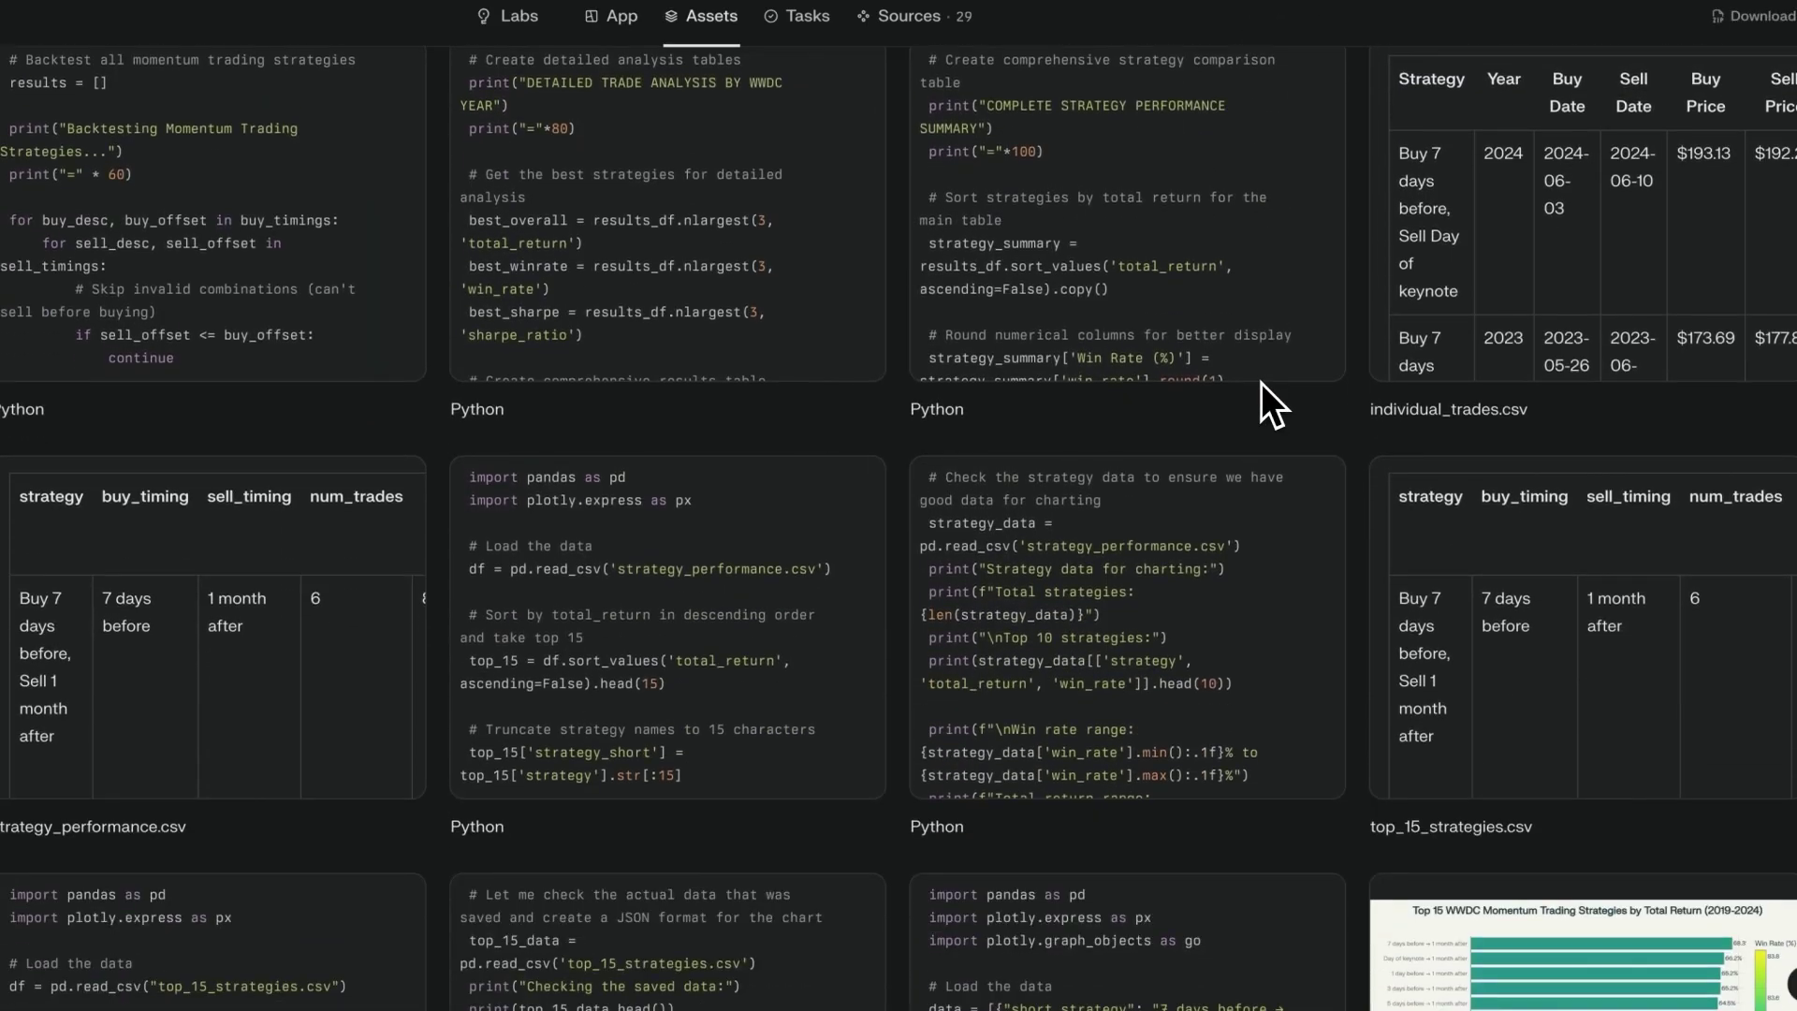
scroll(1262, 384, "down", 5)
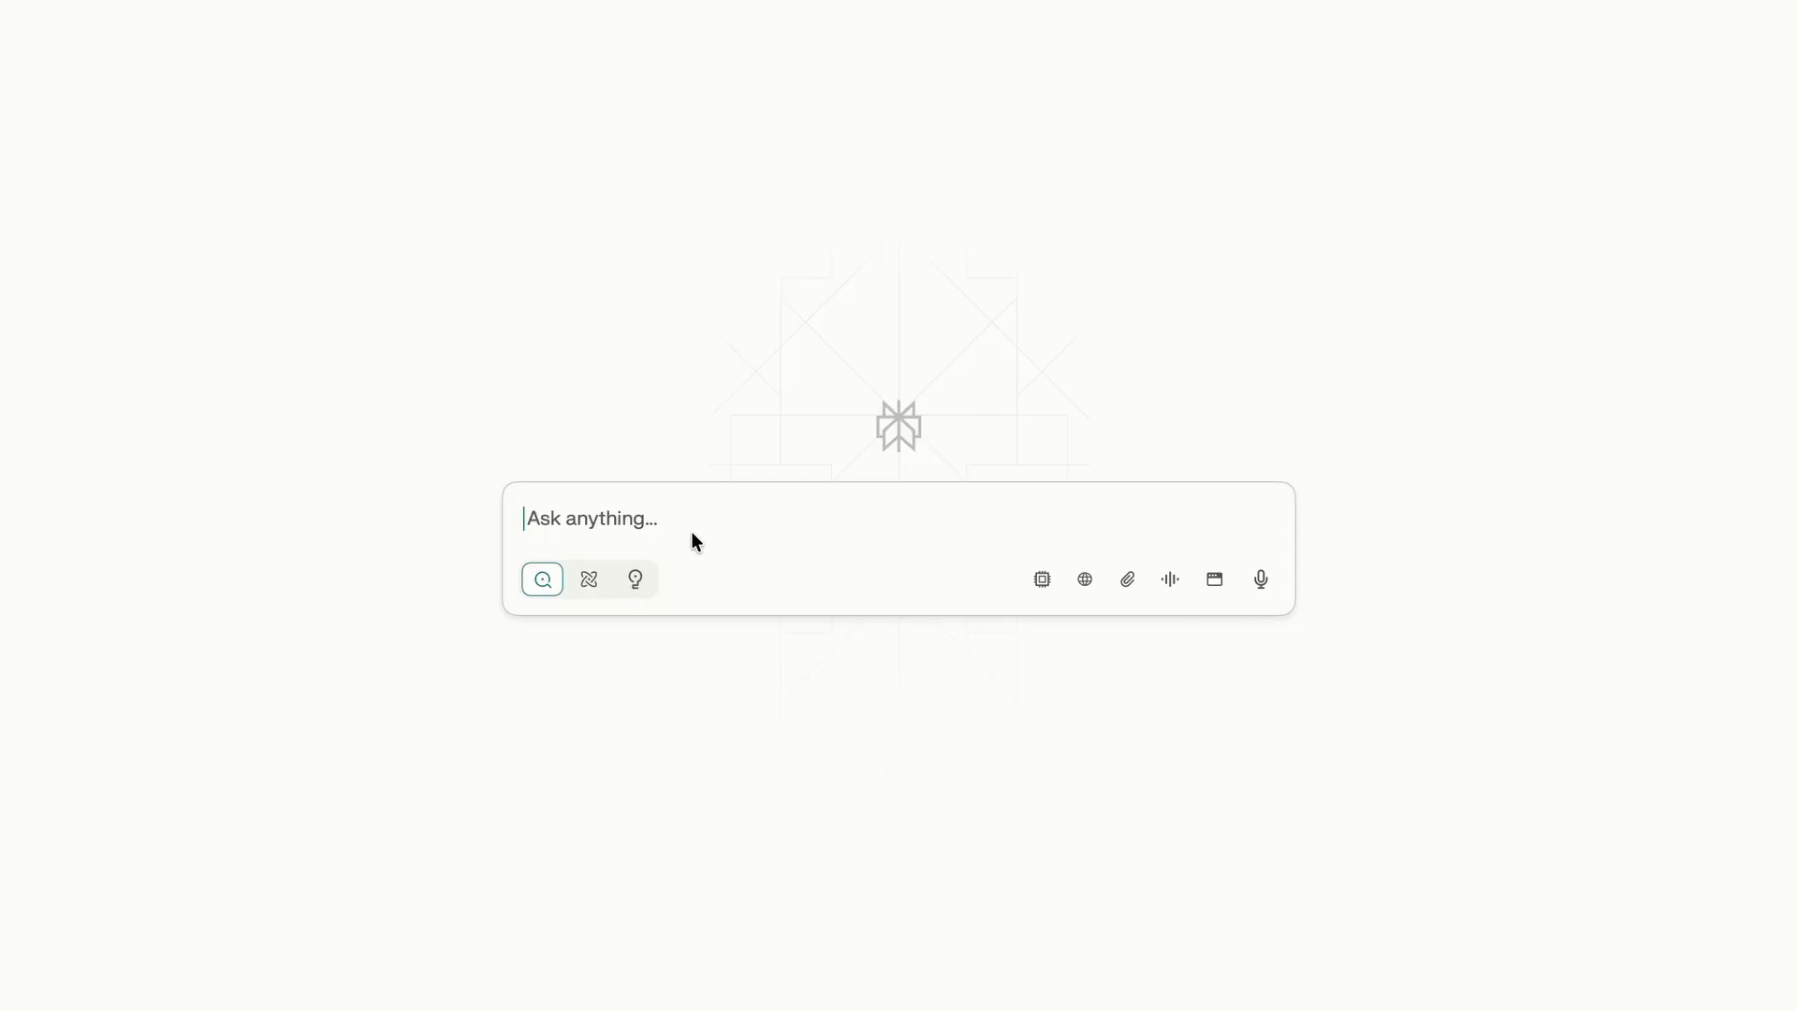
- Submit queries on top 5 project management tools, 2026 renewable energy trends, and nomad cities under $2000/month
type("\"Compare the top 5 project management tools for small teams\"")
key("Return")
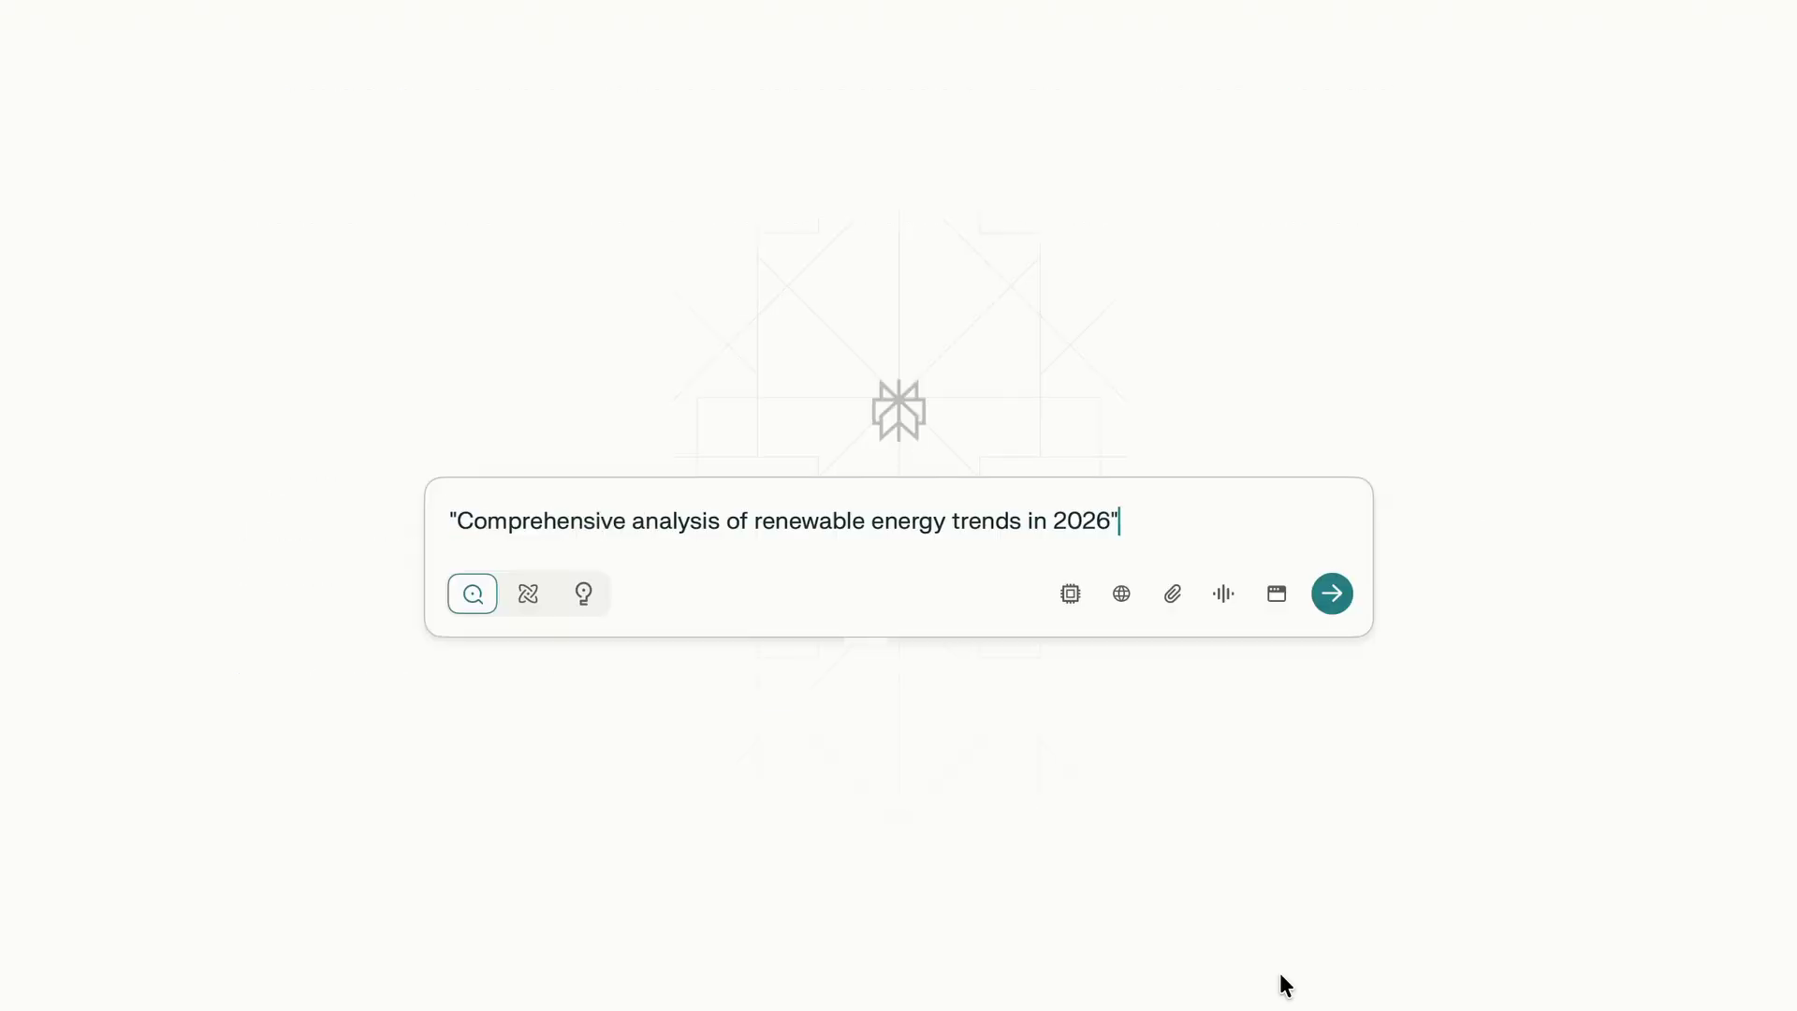
key("Return")
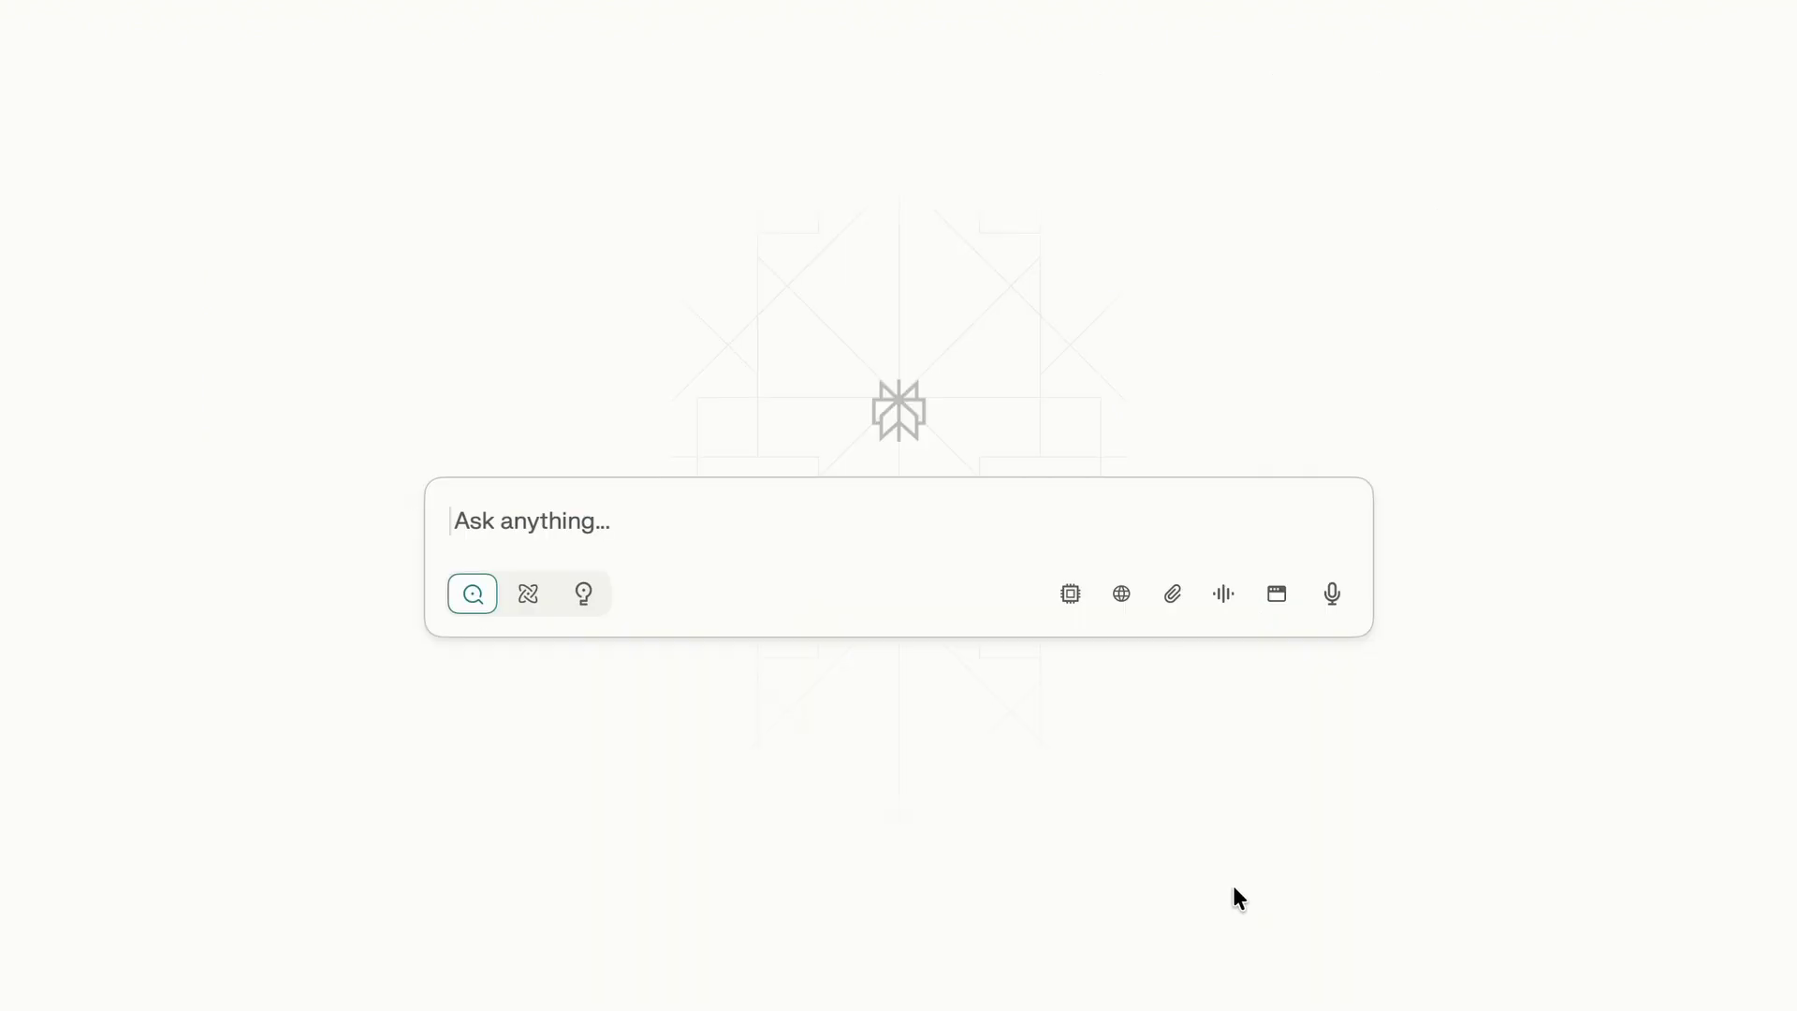
type("\"Best European cities for digital nomads under $2000/month\"")
key("Return")
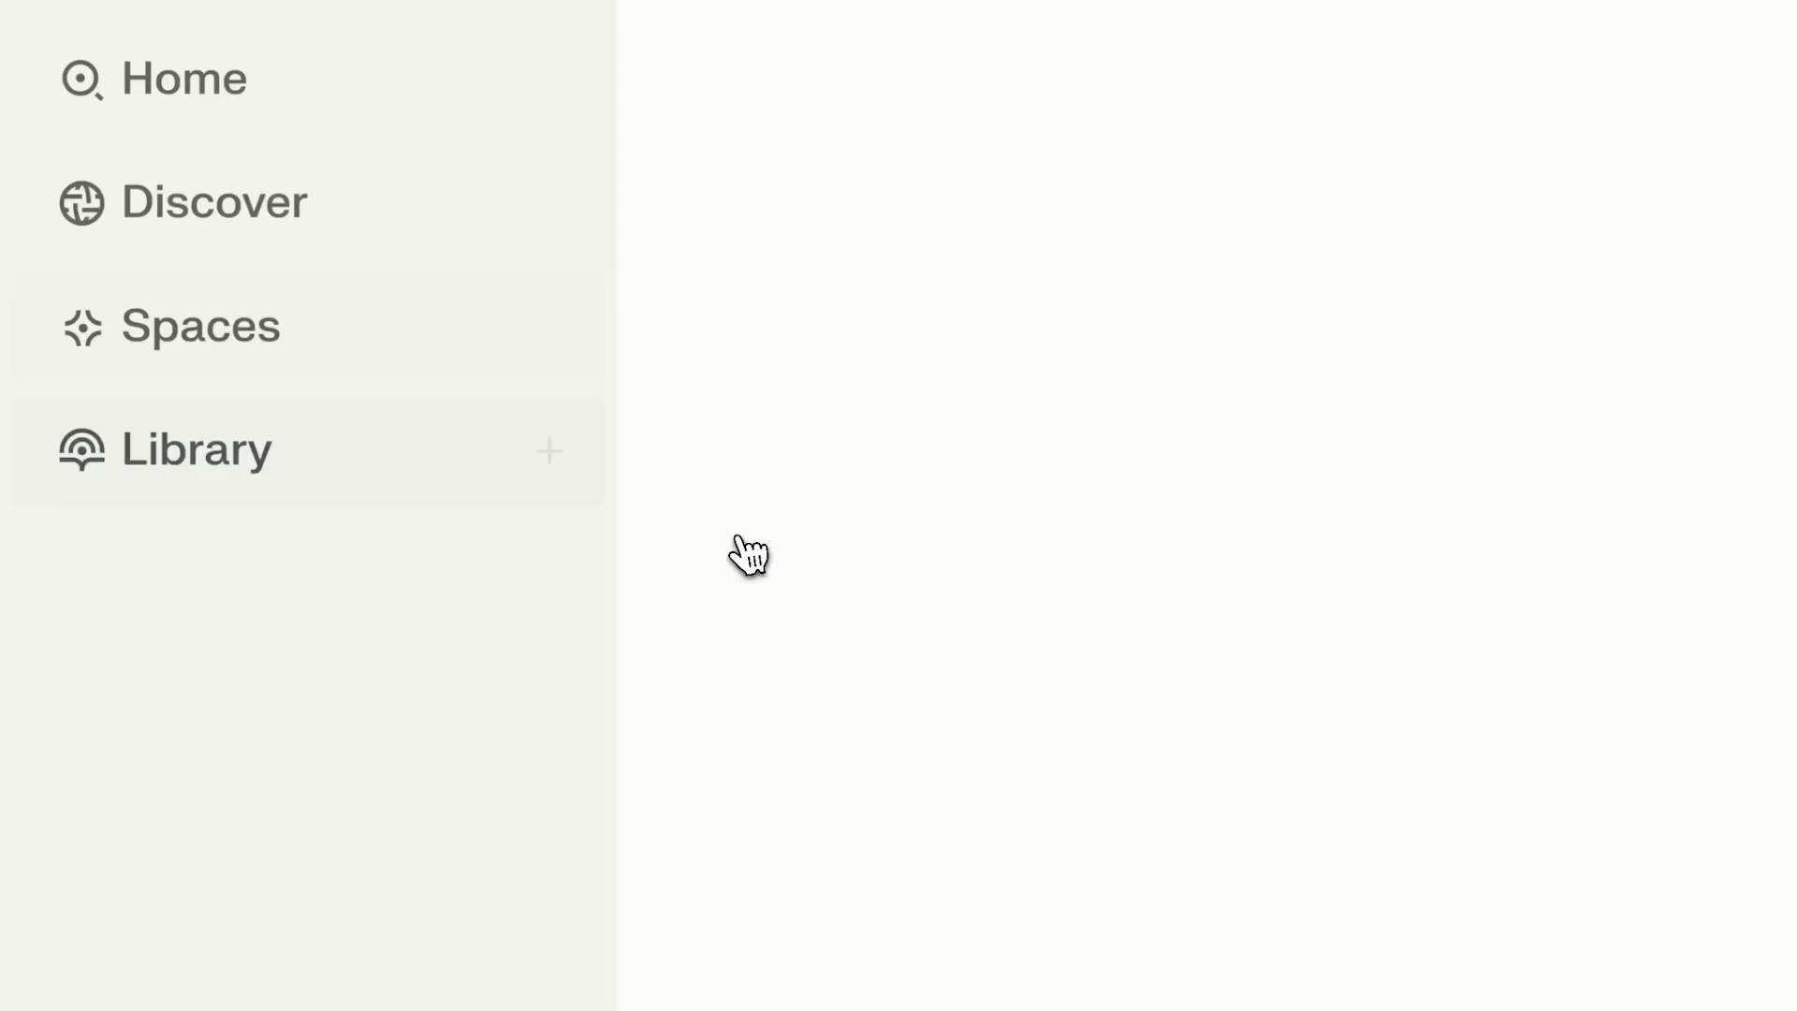
- Create a new Space titled 'Home Renovation' and move on to its description
left_click(497, 368)
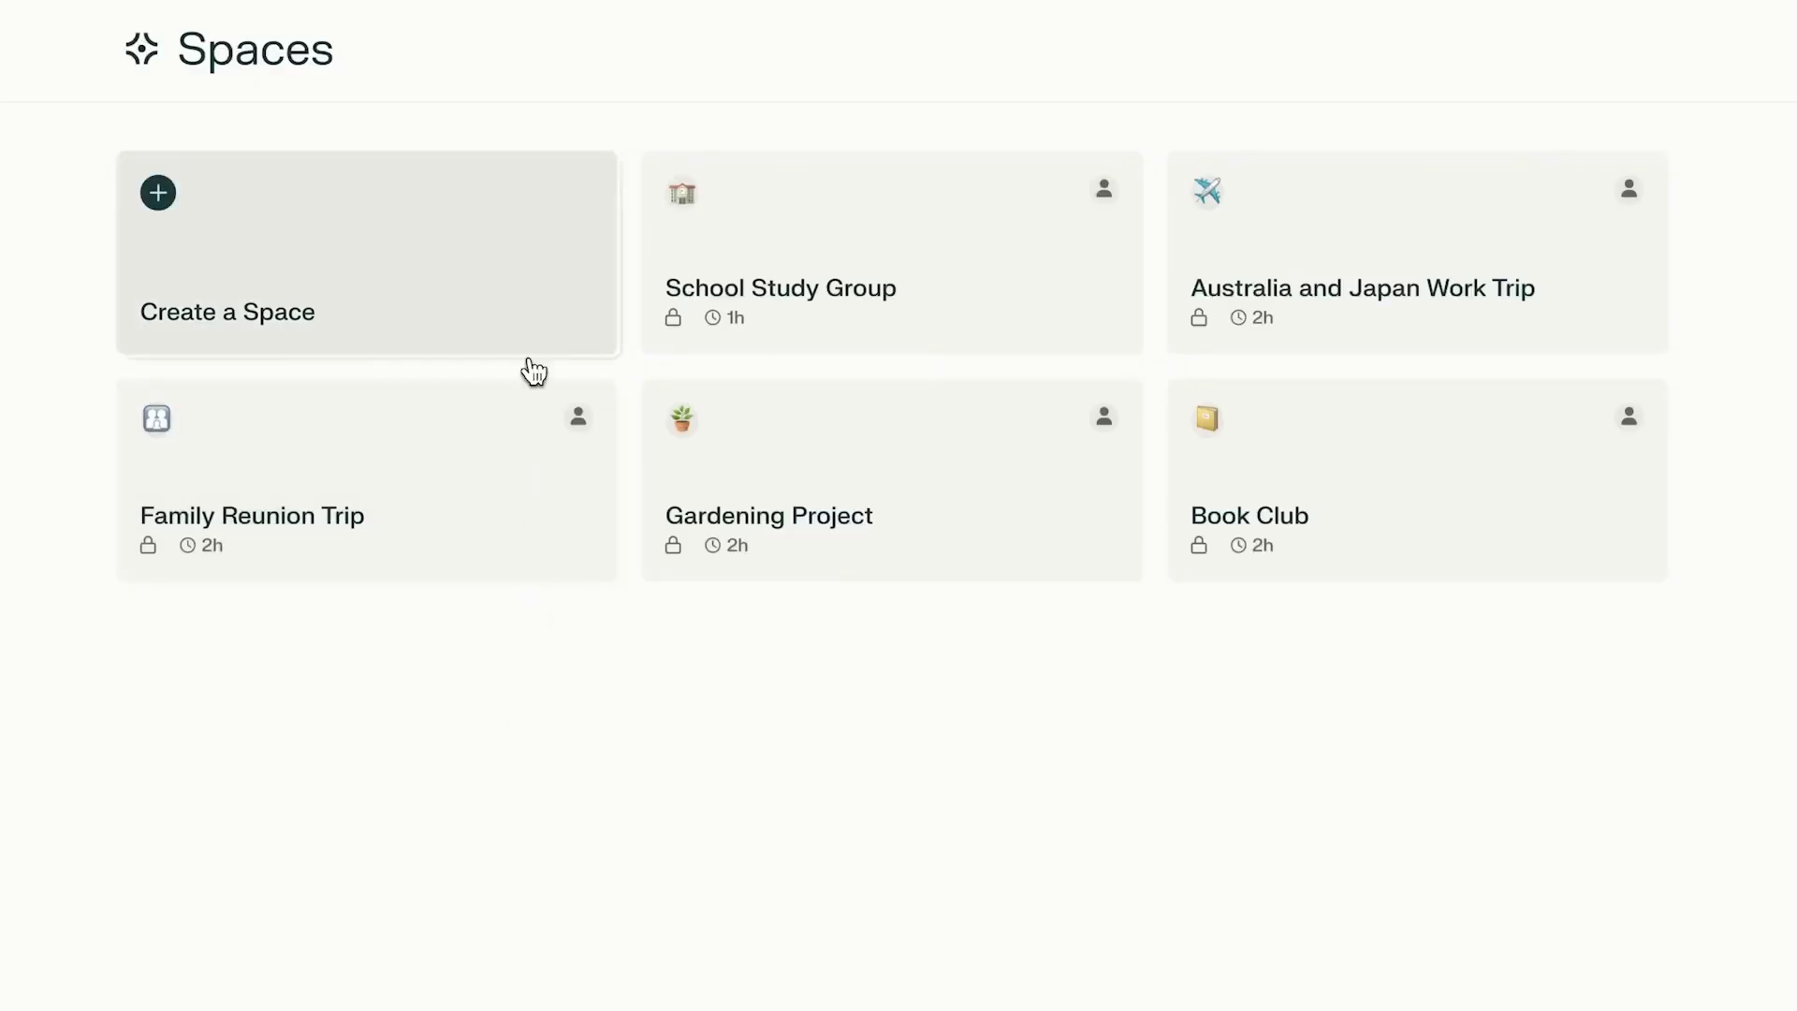
left_click(528, 232)
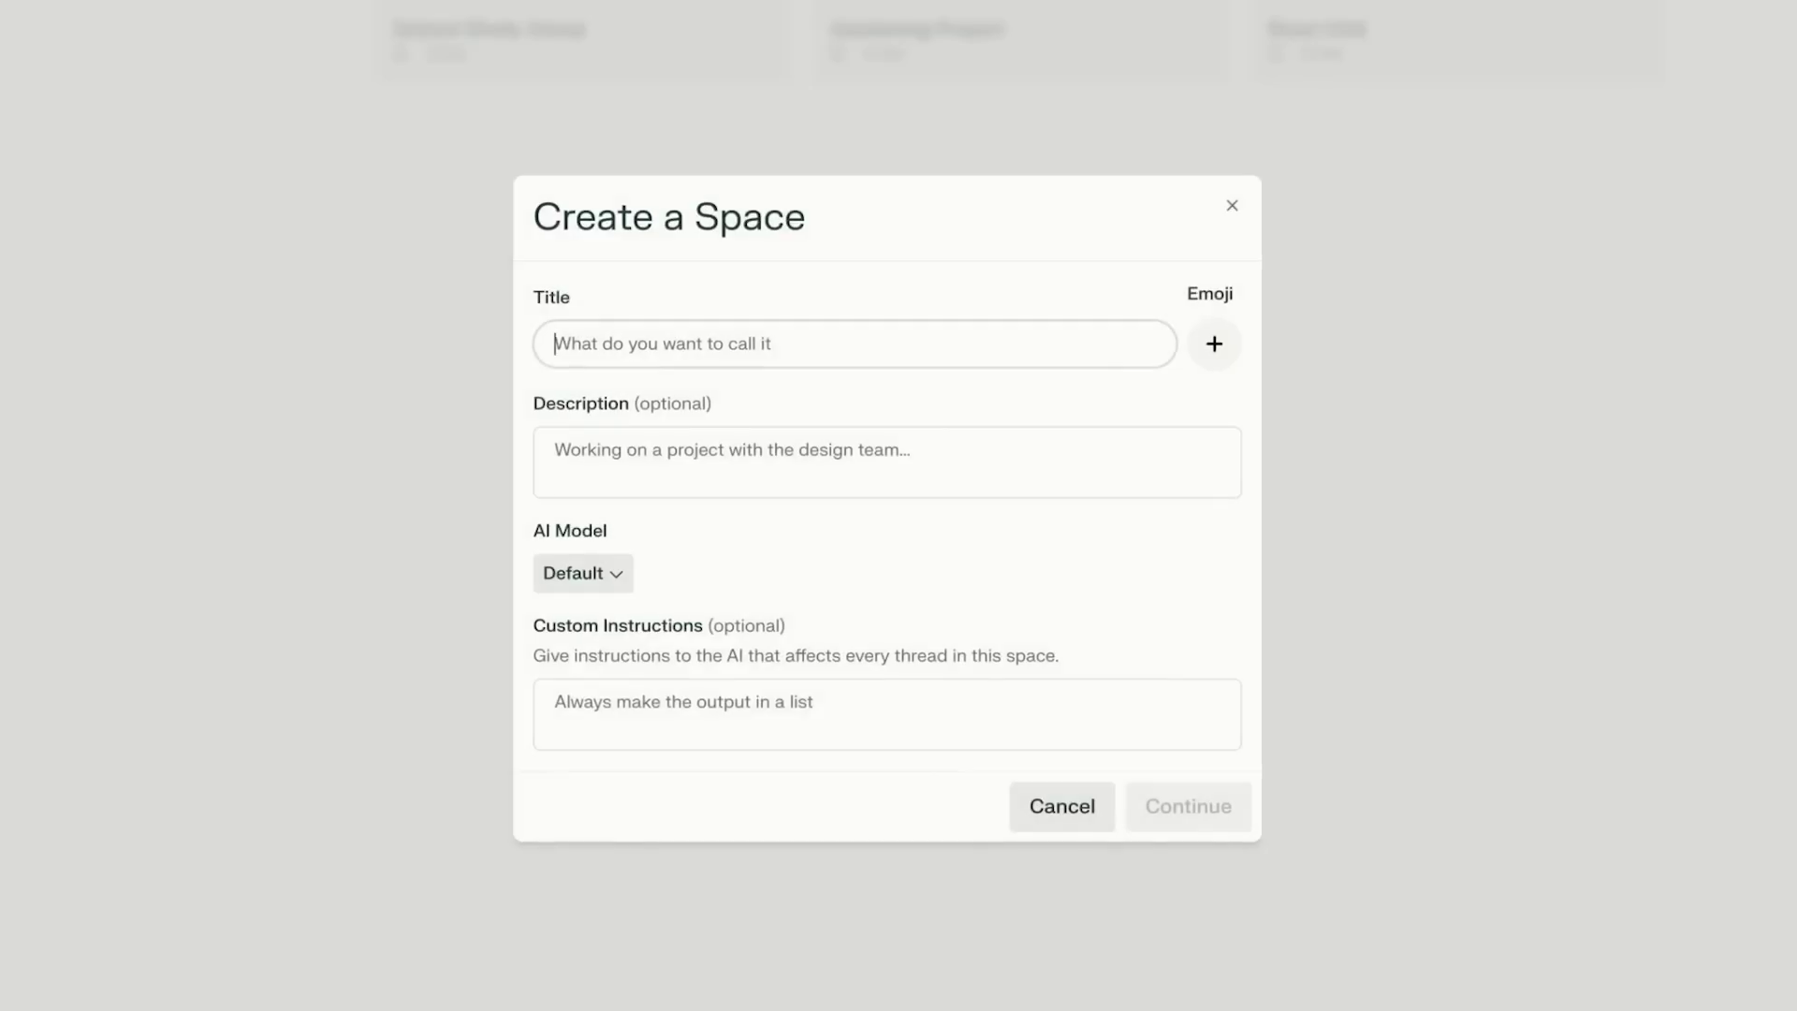
type("Home Renovation")
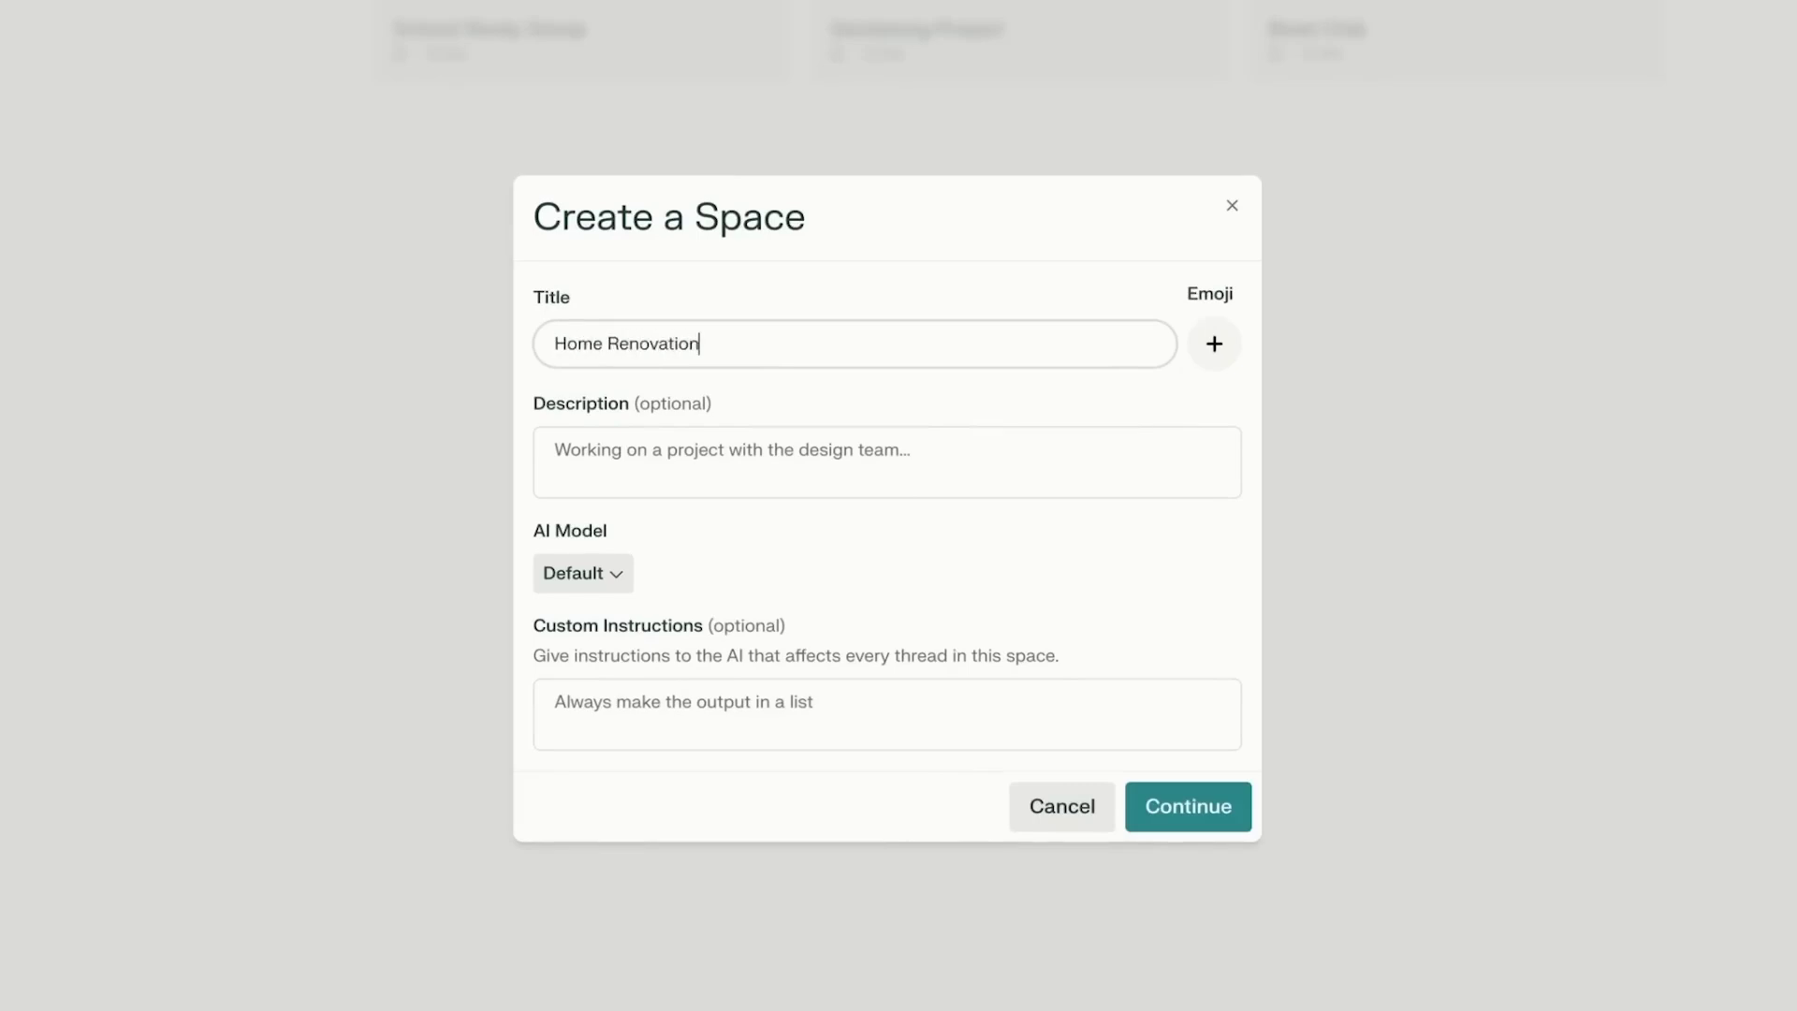
left_click(1167, 446)
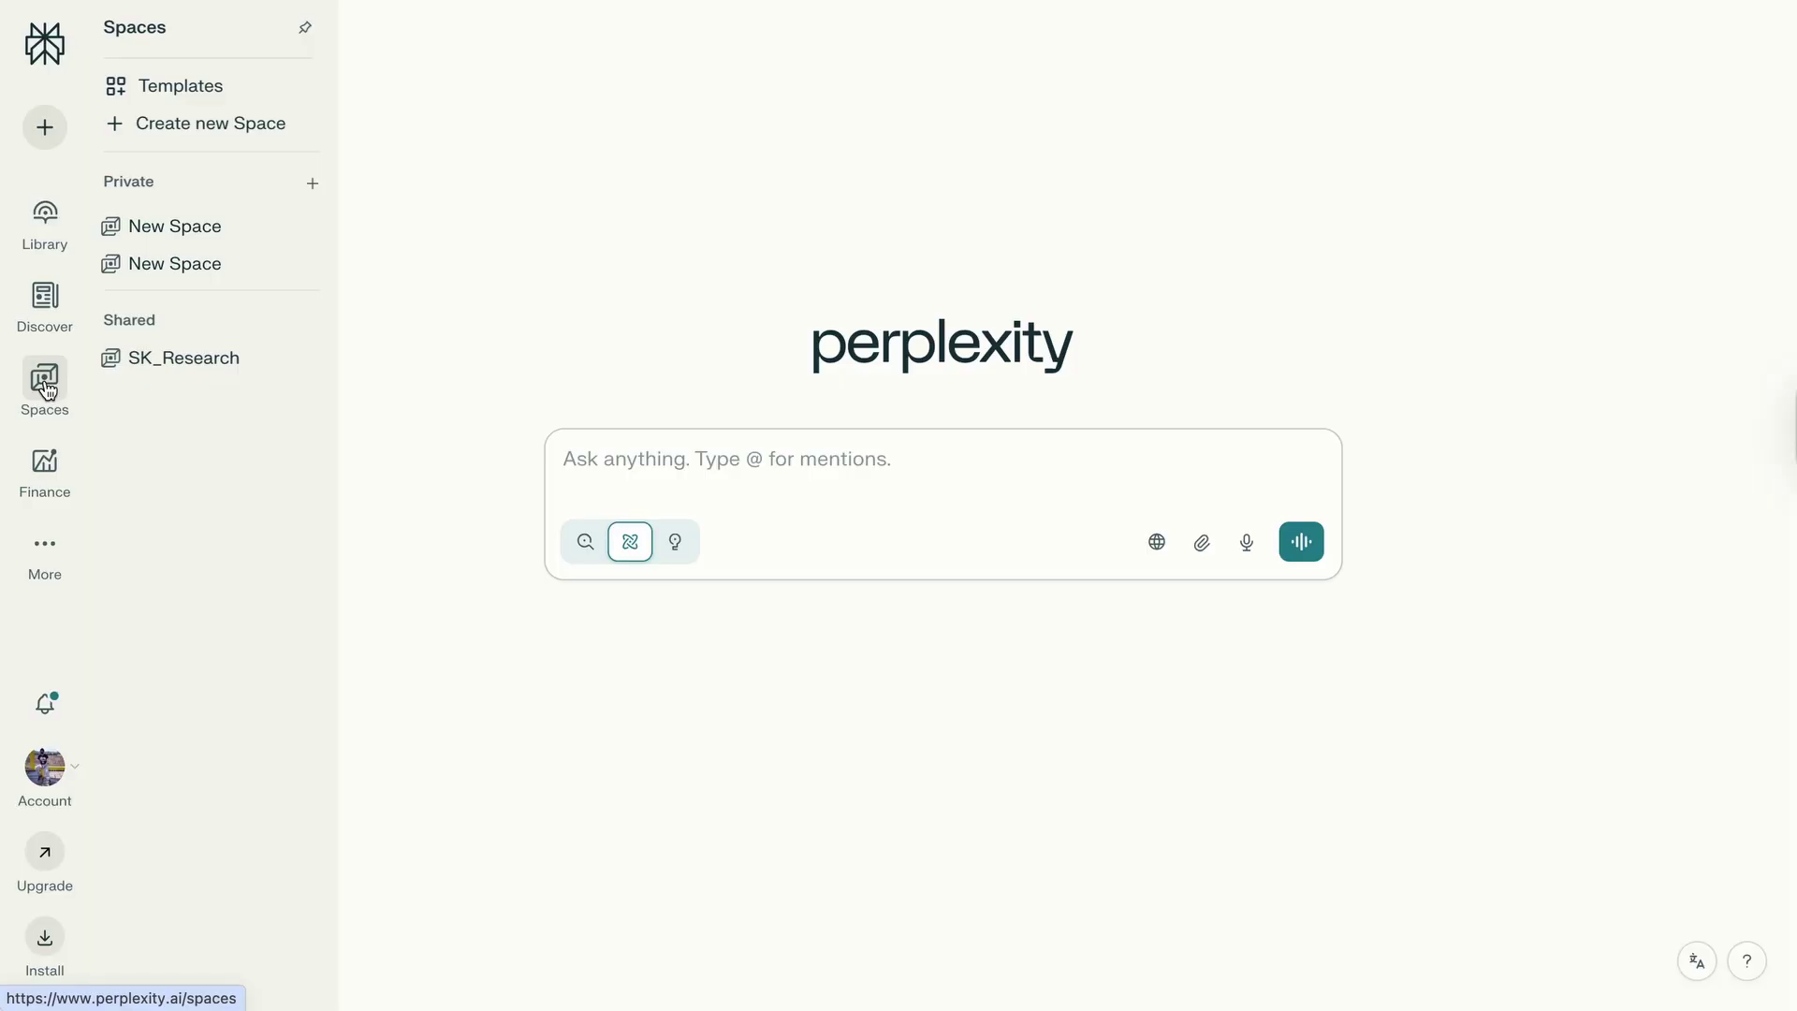
- Create a 'Web Development Journey' Space and give it custom beginner answer instructions
left_click(44, 379)
left_click(208, 124)
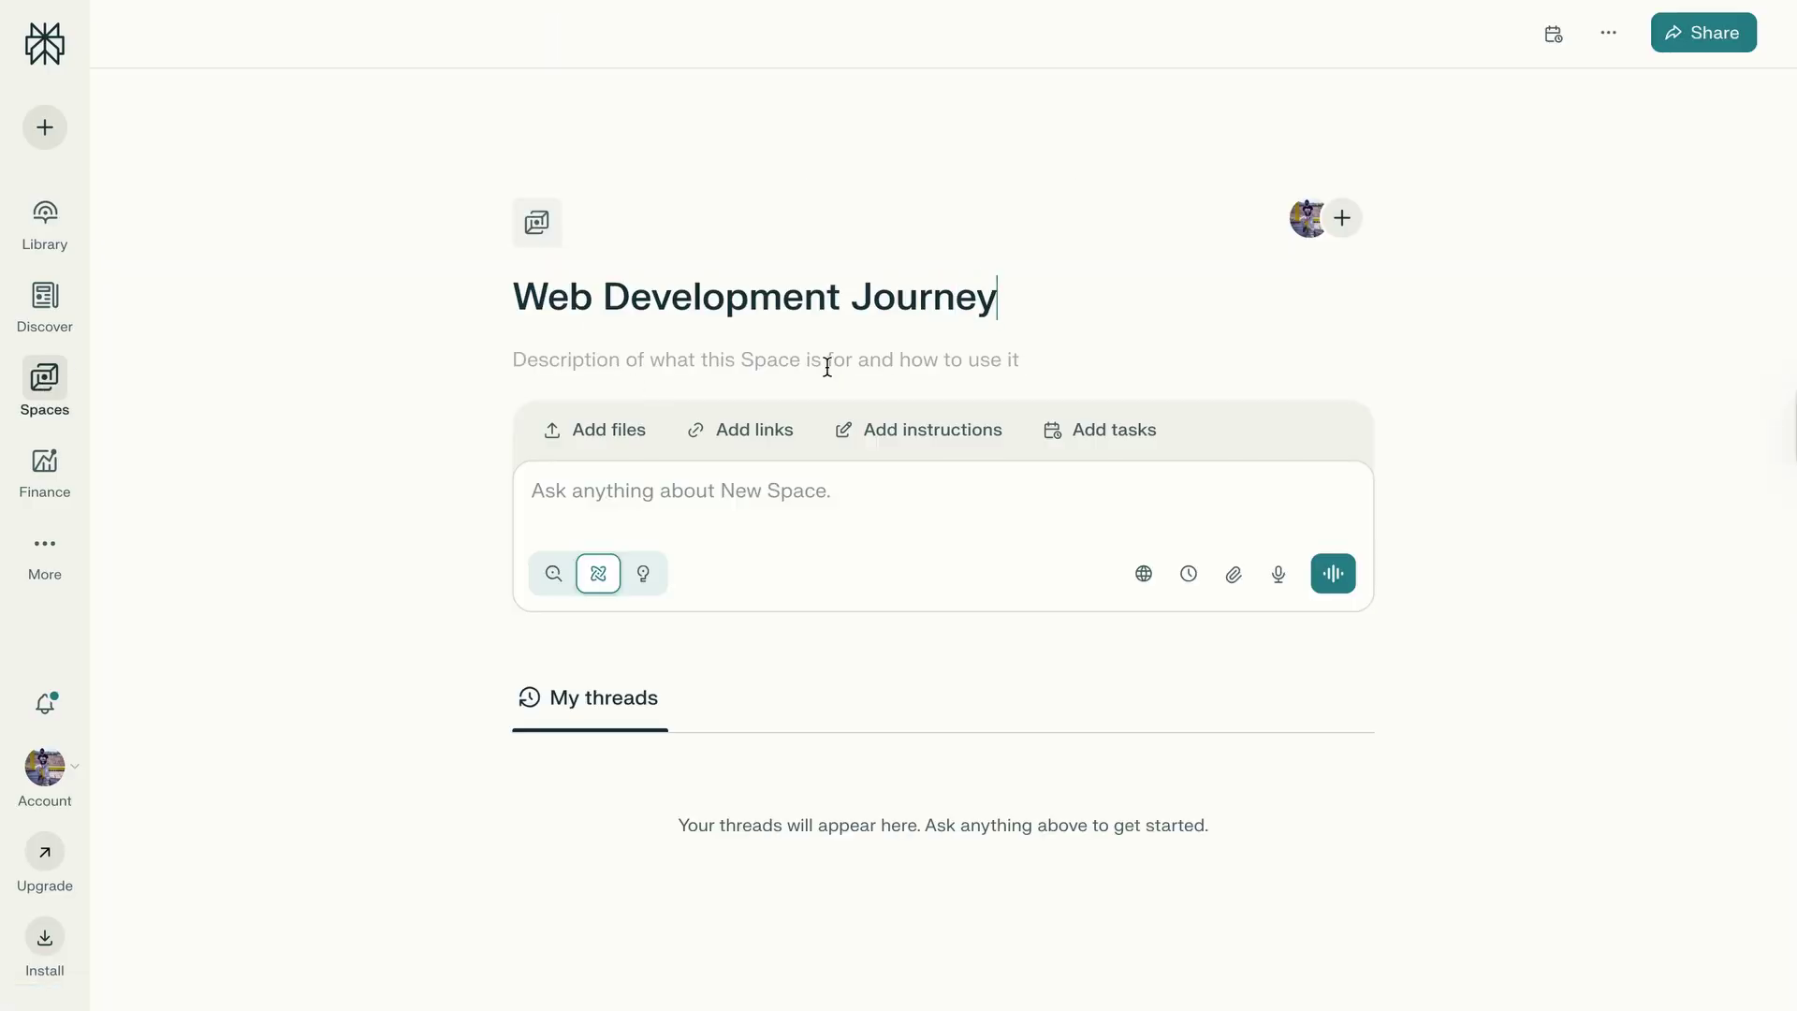
left_click(914, 431)
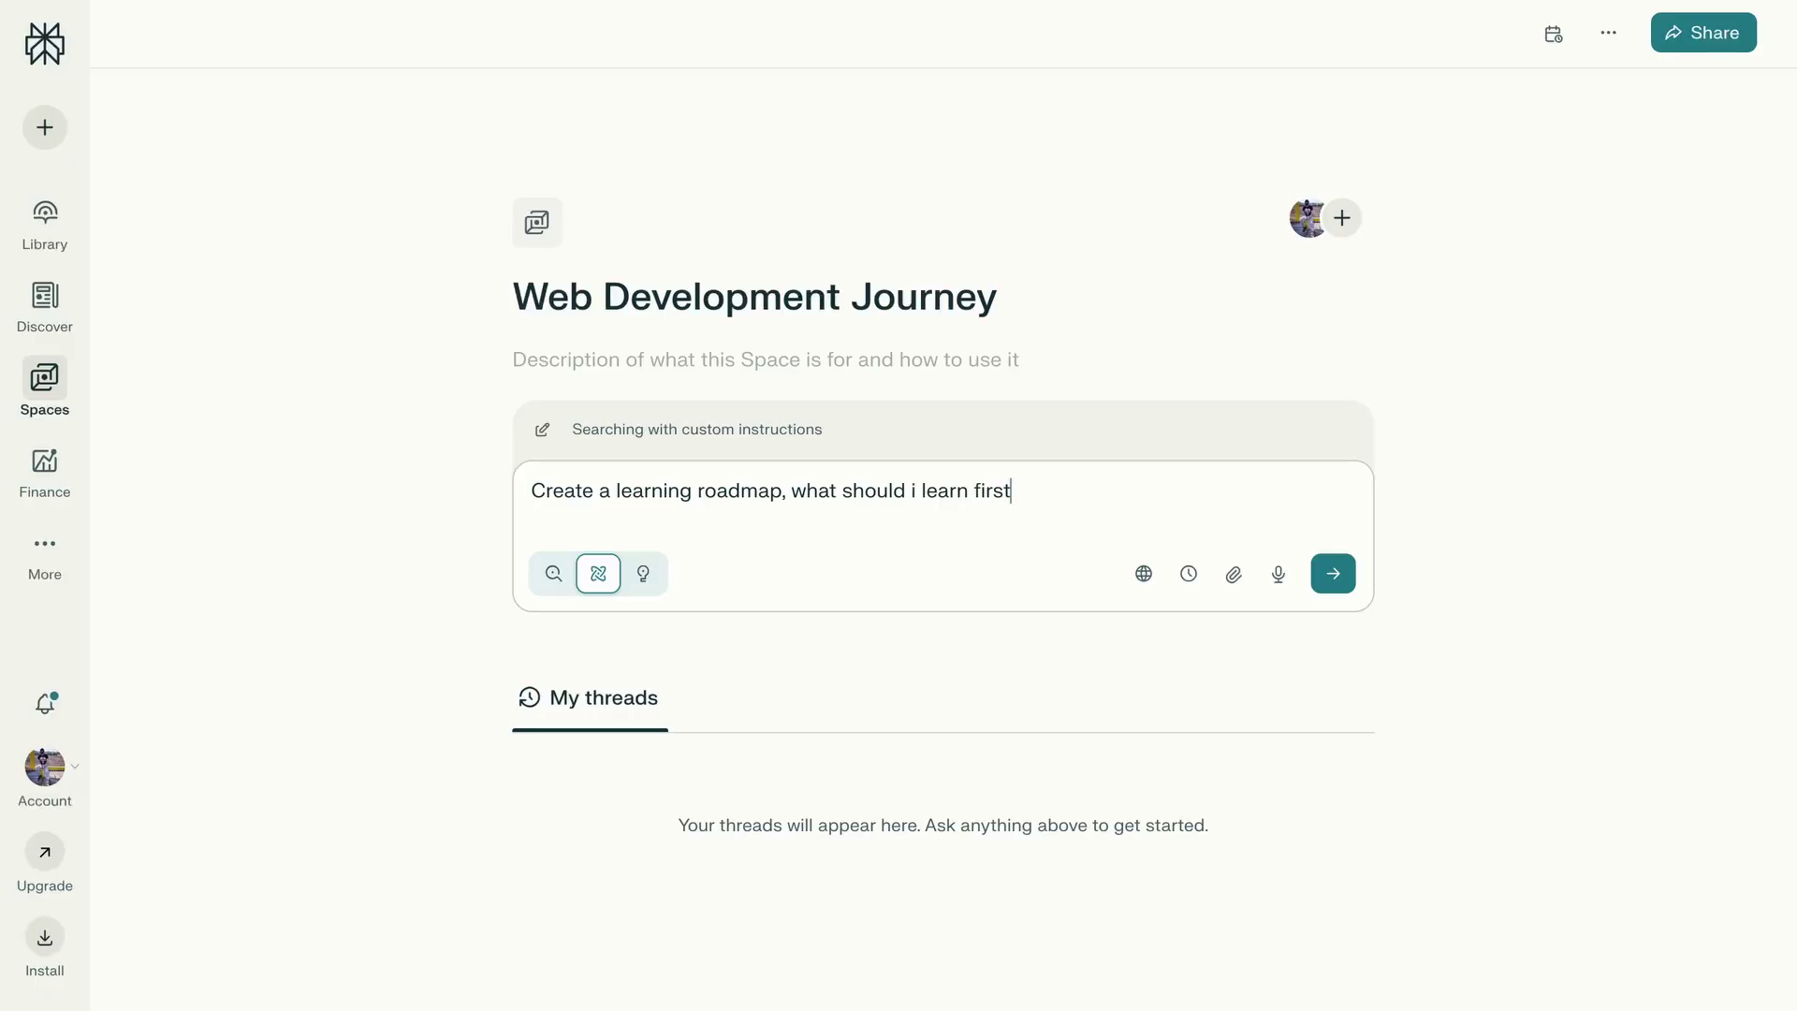
- Submit the learning roadmap question, then ask the follow-up 'I need to learn HTML basics'
key("Return")
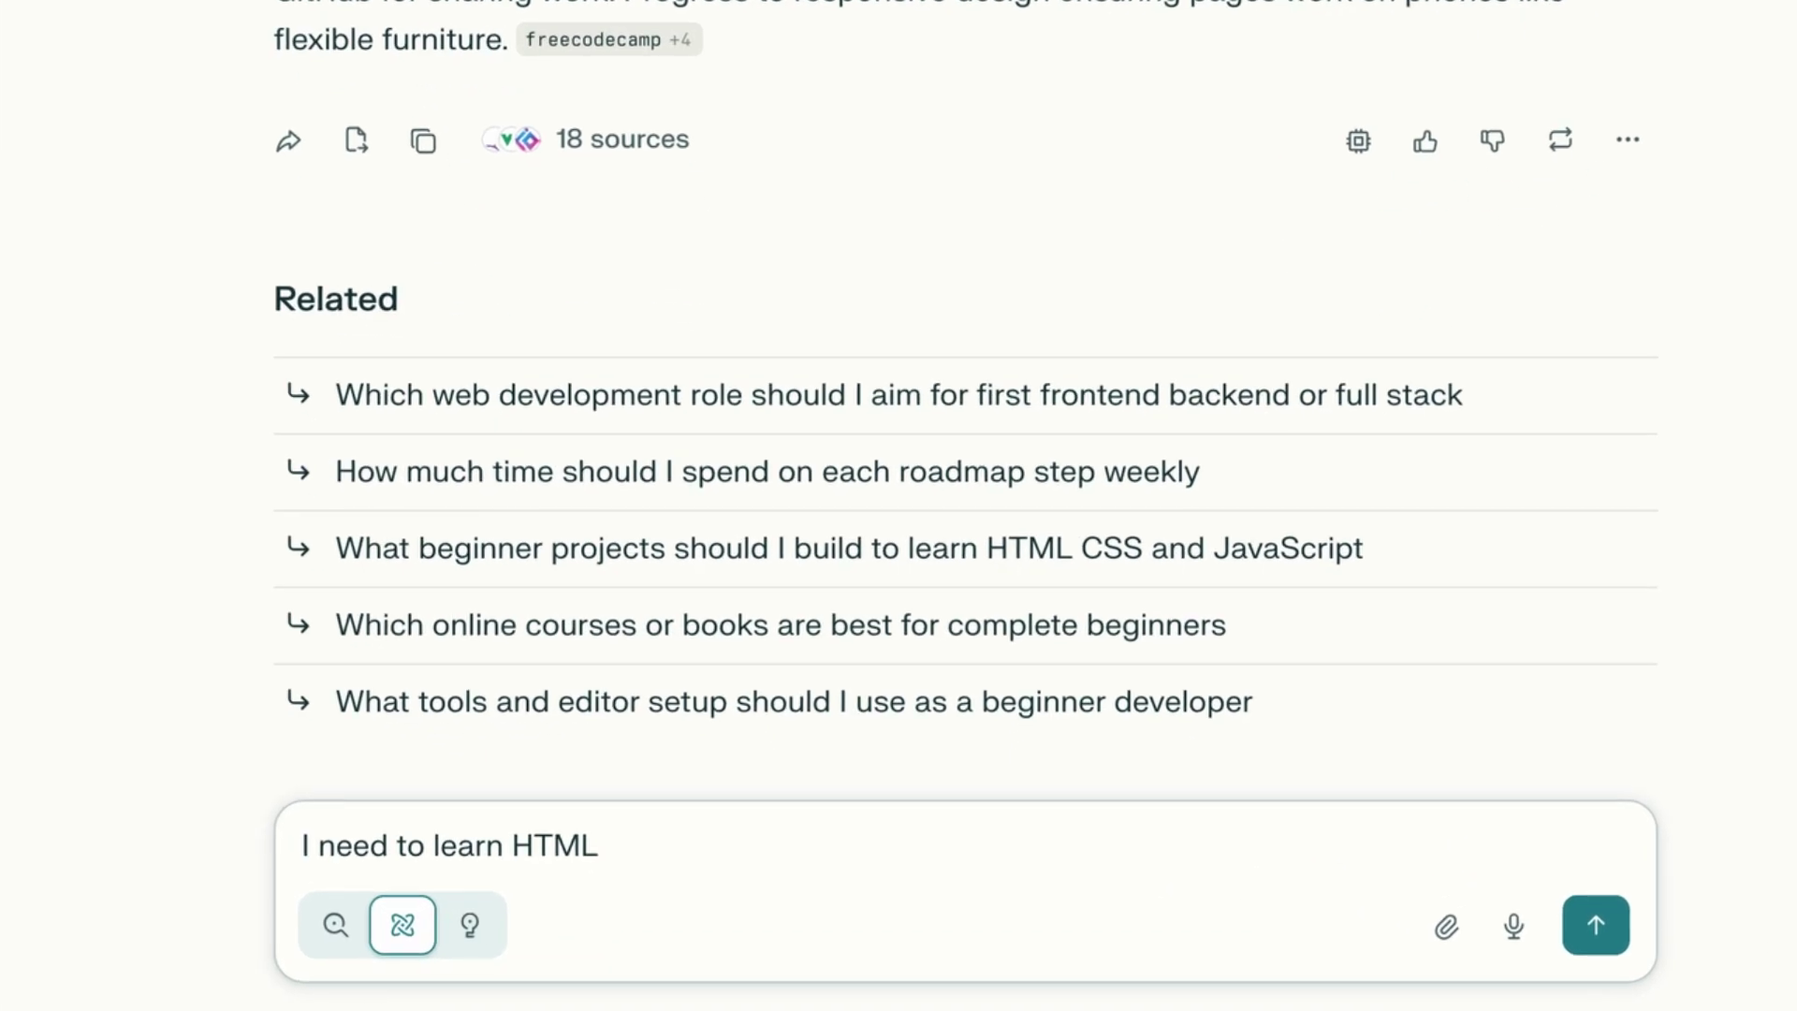
type("basics")
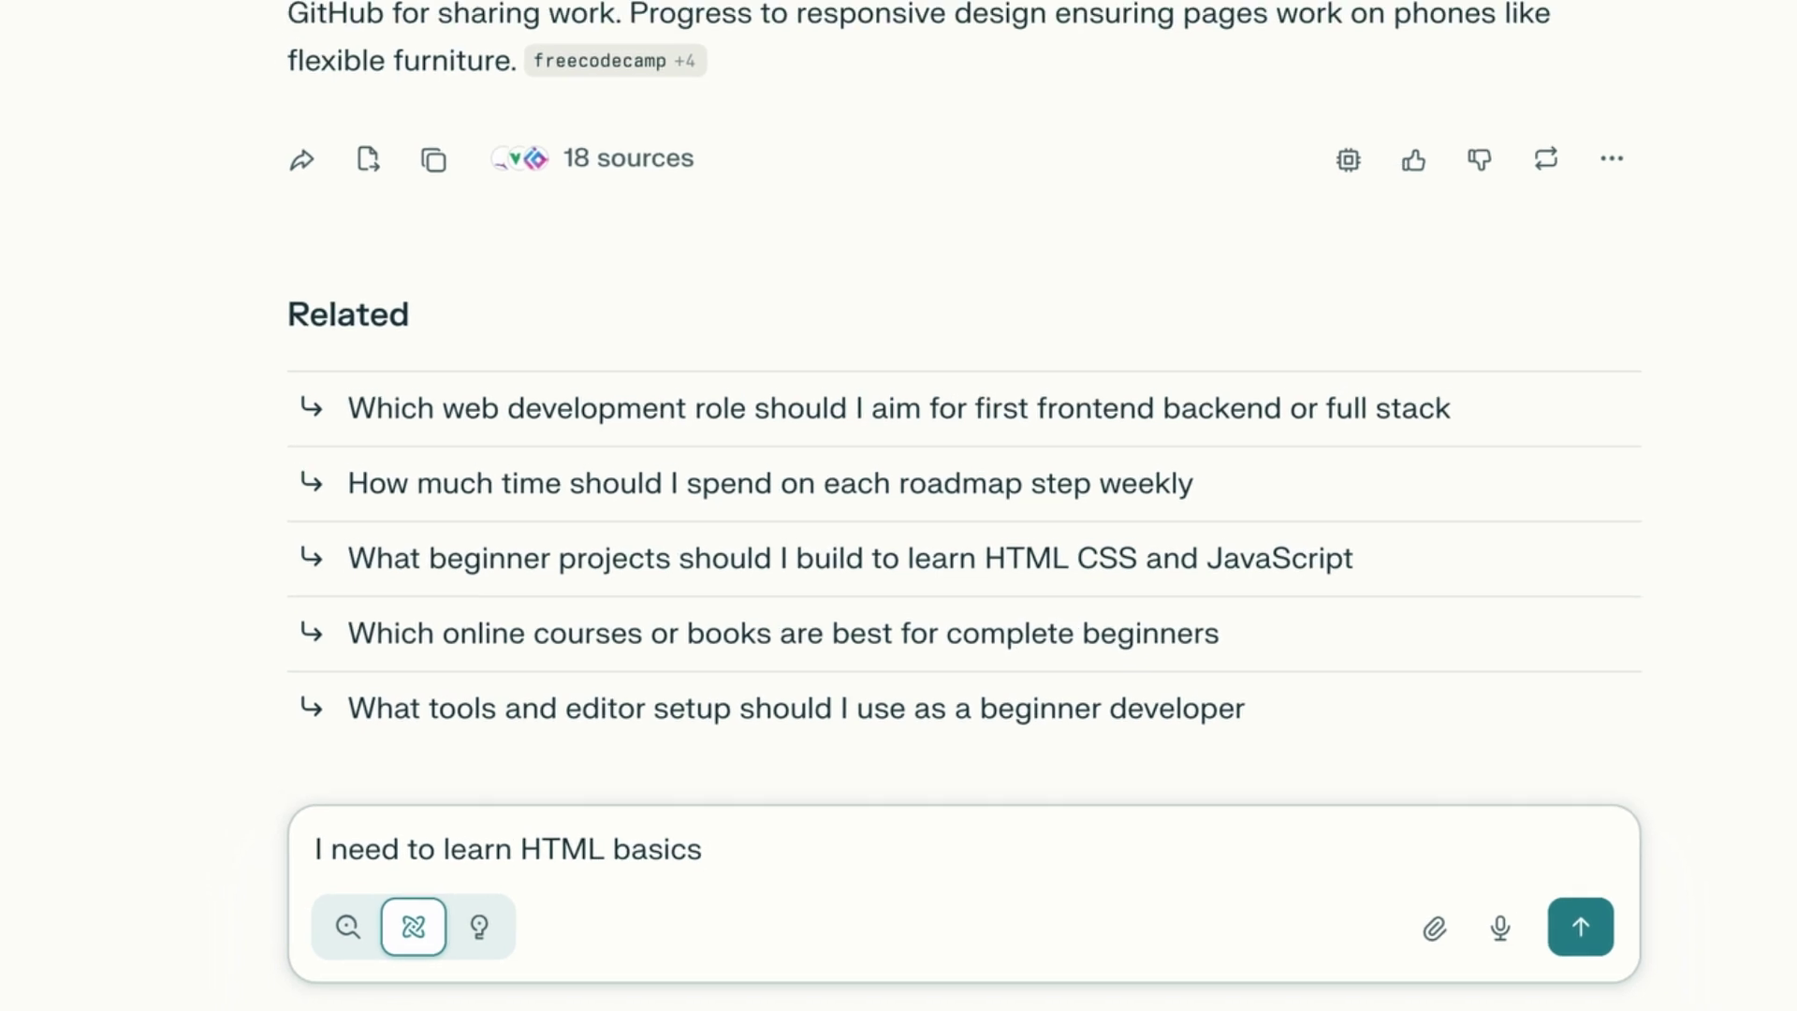
key("Return")
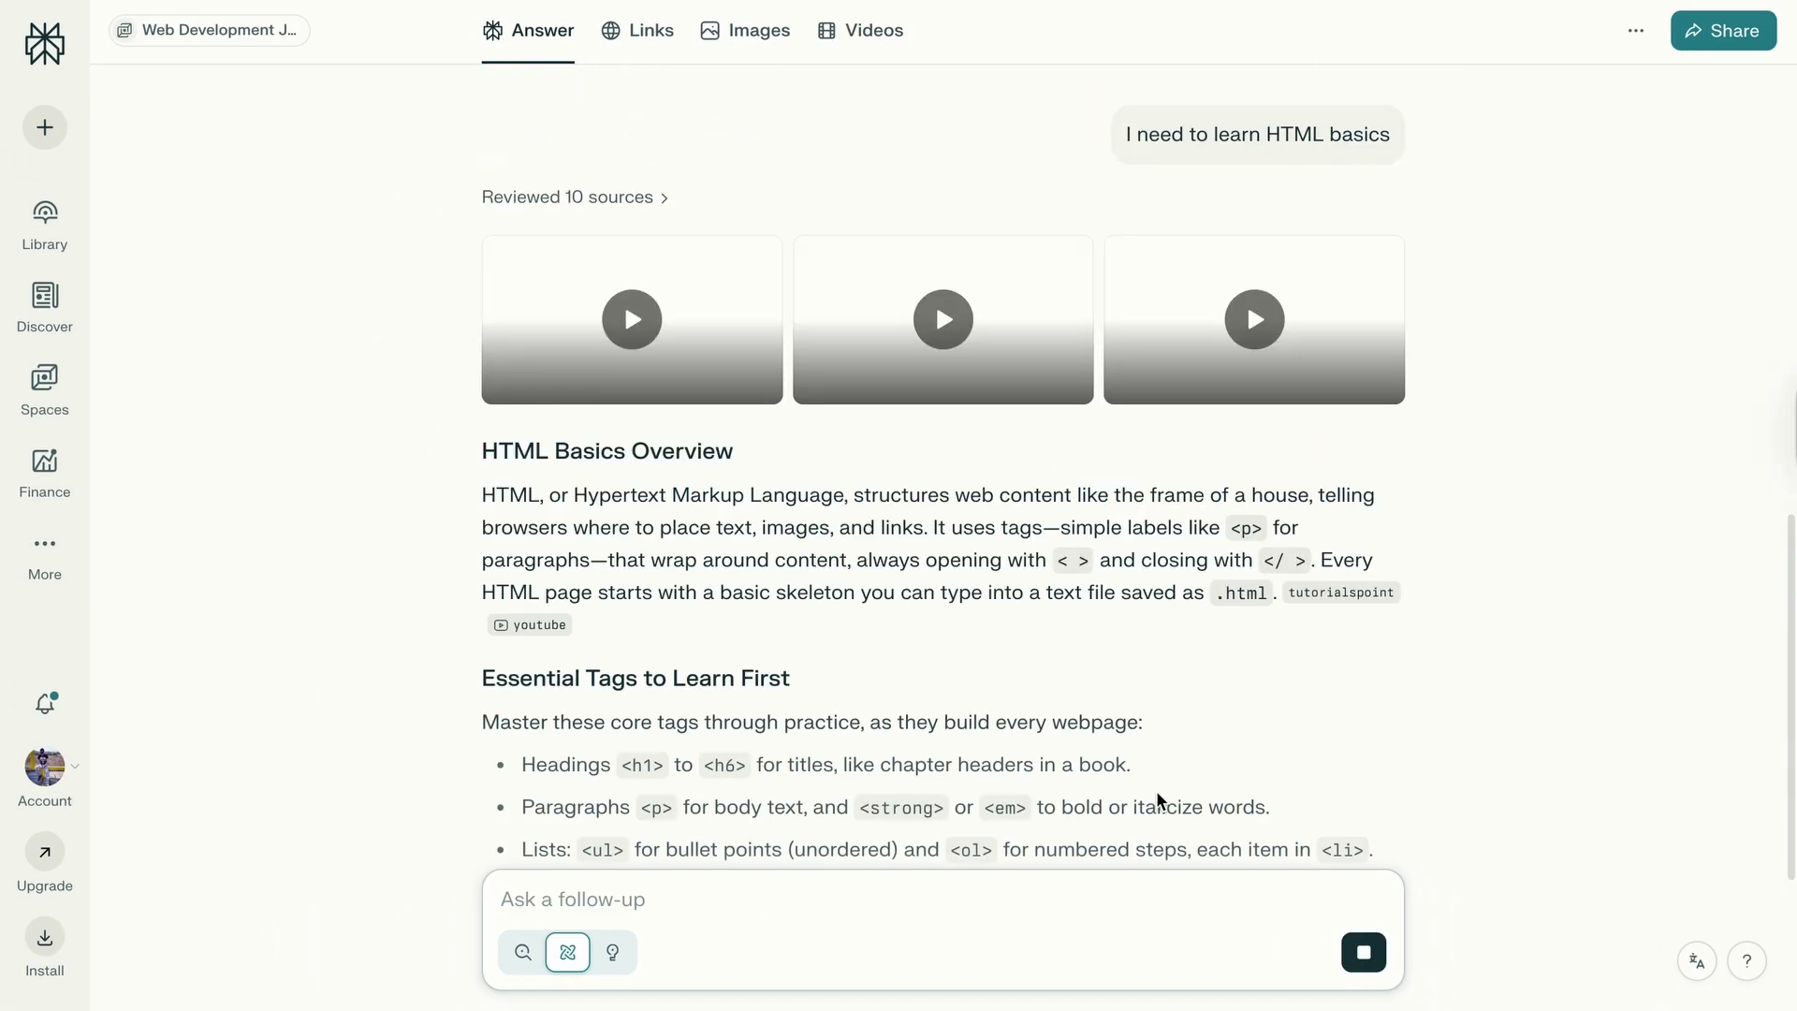